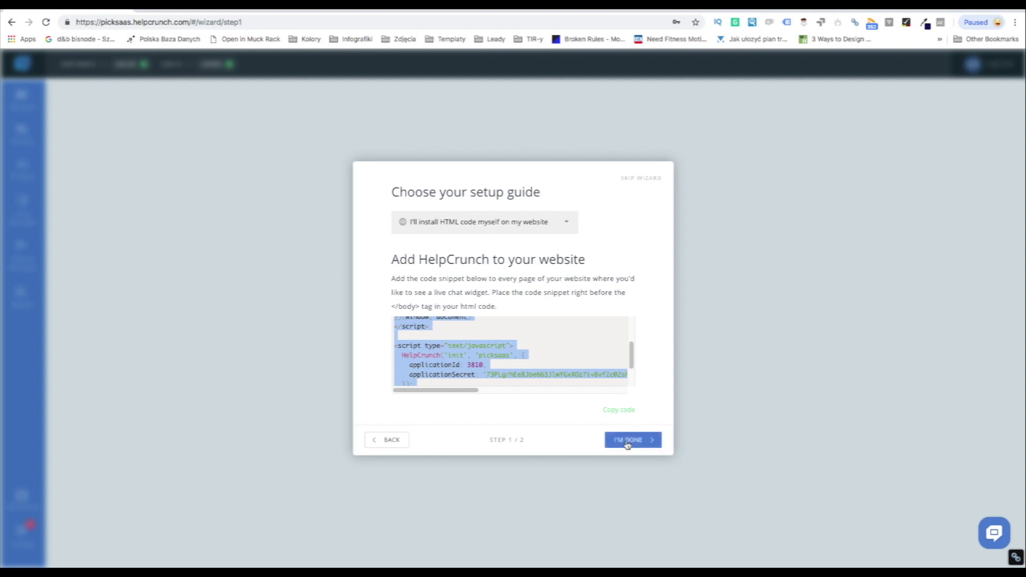
Step: Advance the setup wizard past the install-code step to its final step 2/2
click(628, 441)
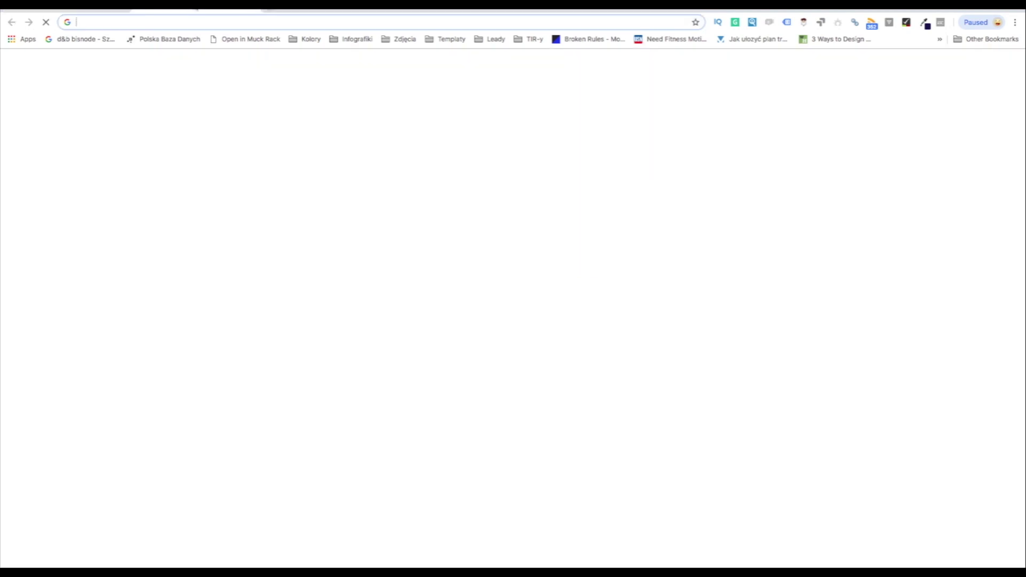
text(staging.picksaas.com)
Step: Load staging.picksaas.com and open its HelpCrunch live chat panel
key(Return)
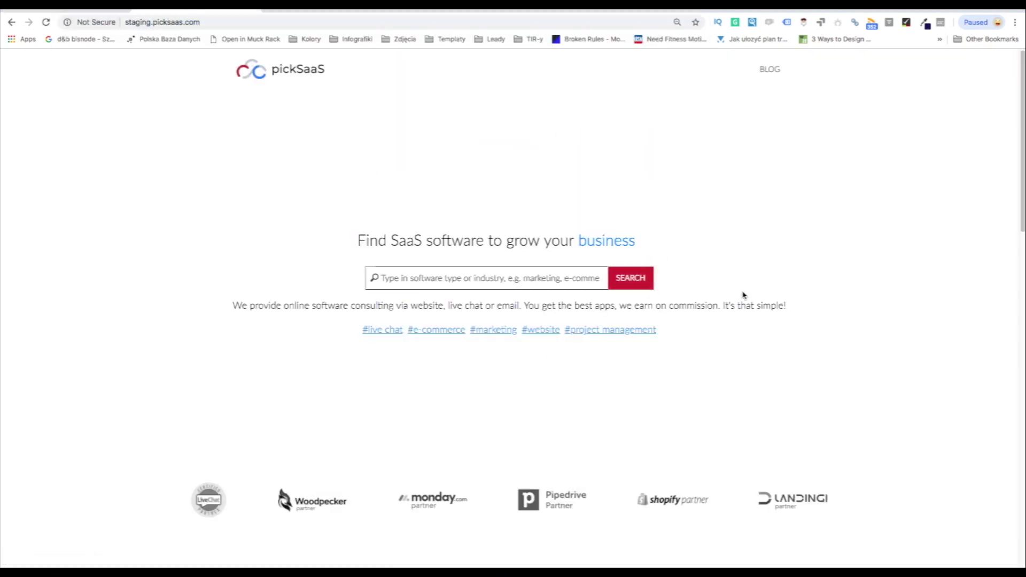
click(186, 22)
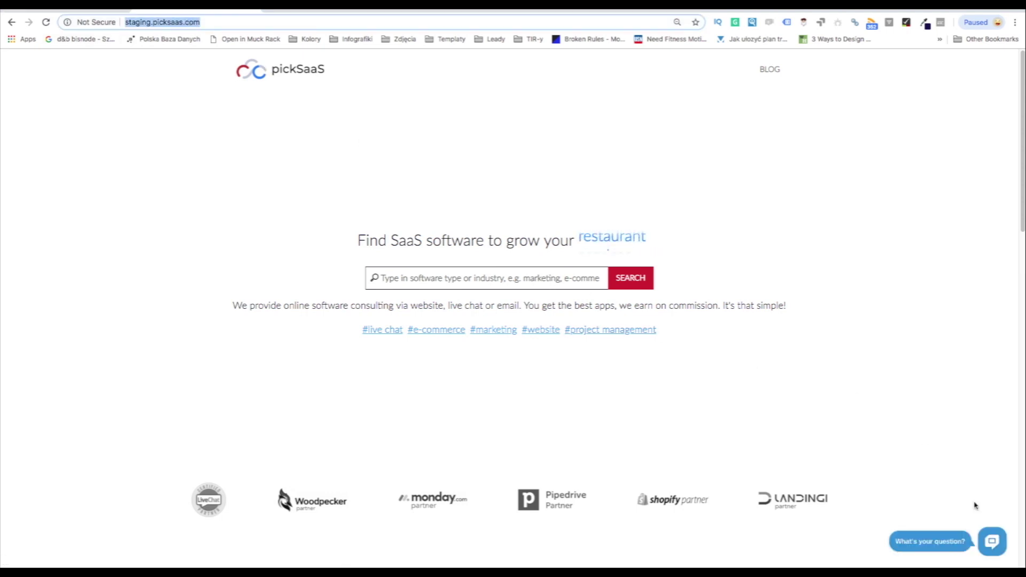
click(991, 541)
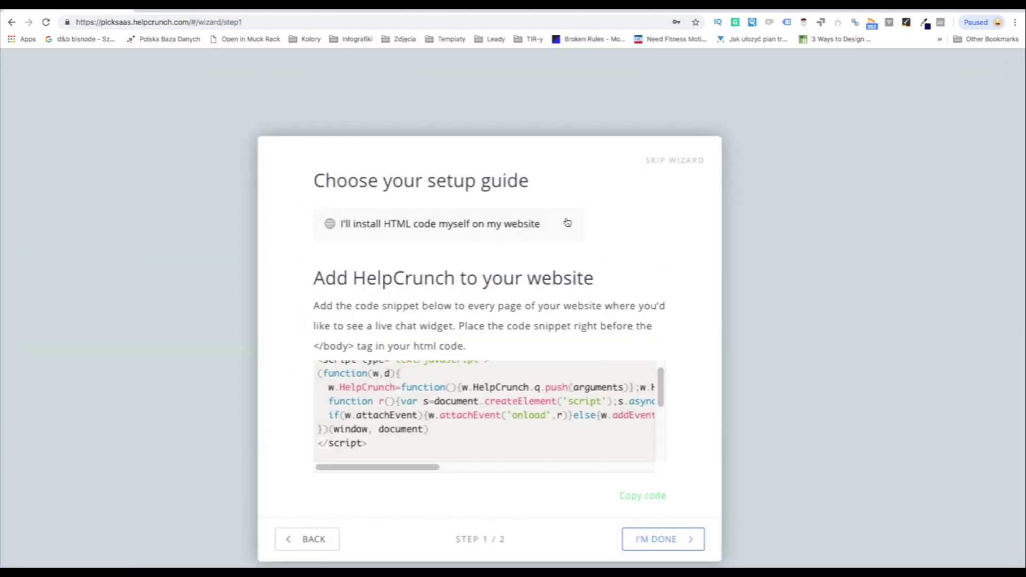
Step: Browse the setup guide's platform list, keeping 'I'll install HTML code myself' selected
click(546, 223)
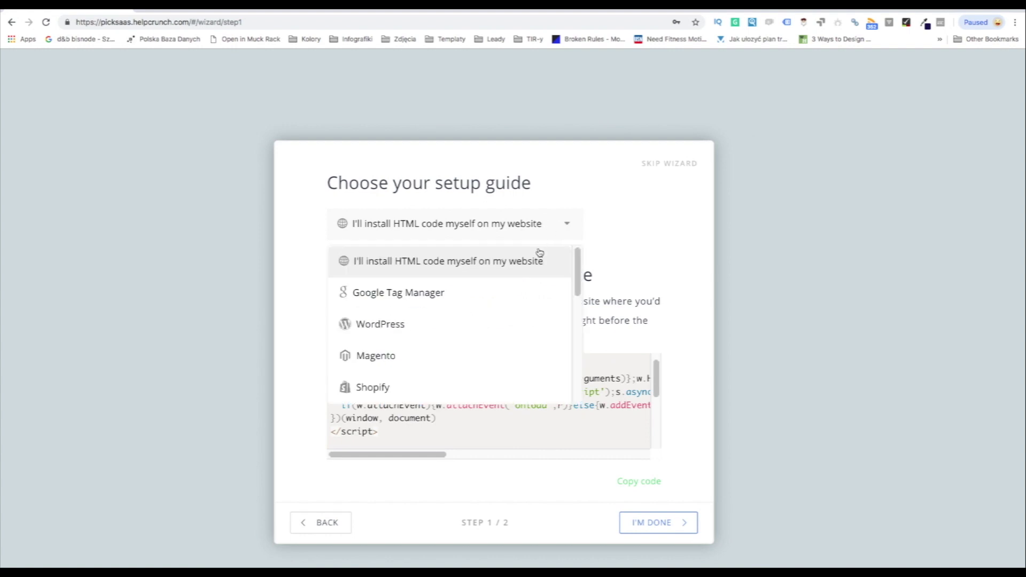
scroll(521, 274, down, 1)
scroll(522, 274, down, 1)
scroll(522, 274, down, 1)
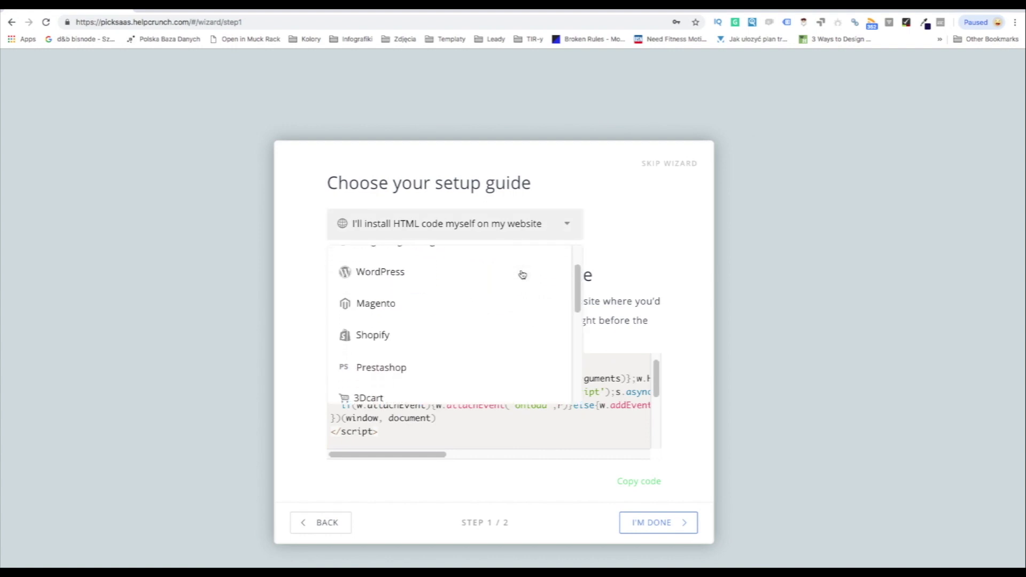
scroll(522, 274, down, 1)
scroll(522, 274, down, 1)
scroll(522, 274, down, 1)
scroll(522, 275, down, 1)
scroll(522, 275, down, 1)
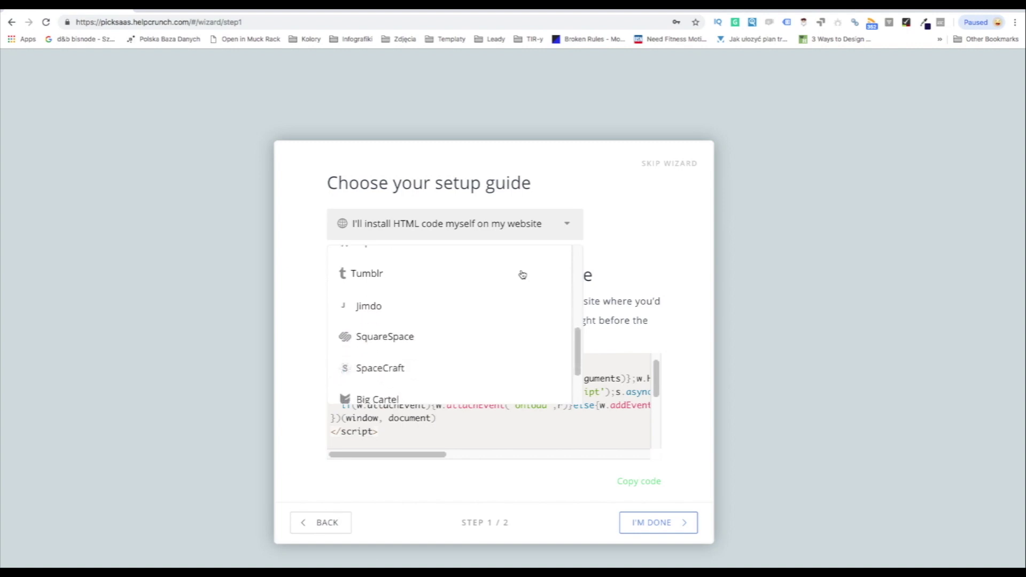
scroll(522, 274, down, 1)
scroll(521, 274, down, 1)
scroll(521, 275, down, 1)
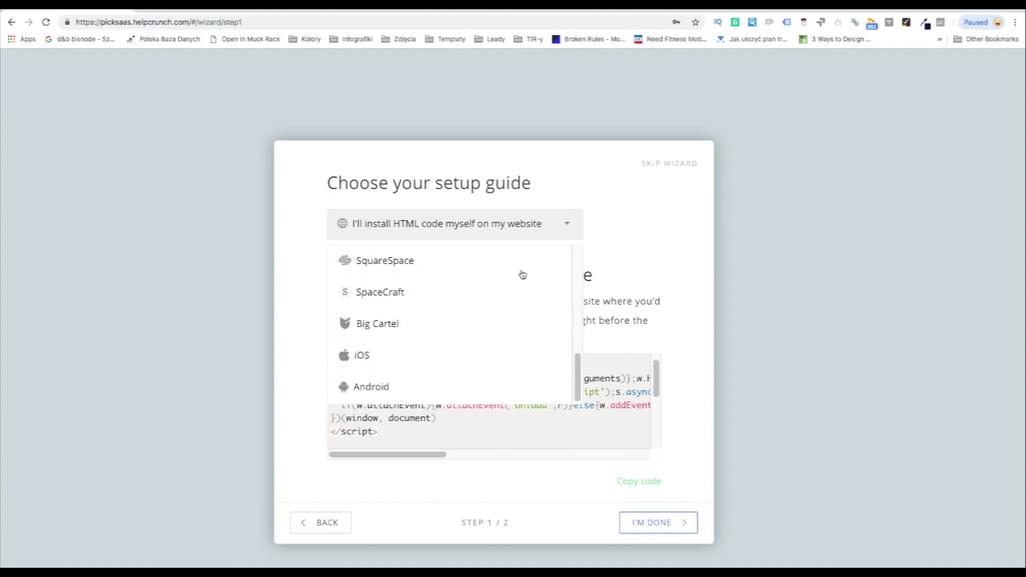
scroll(522, 274, up, 1)
scroll(521, 275, up, 1)
scroll(522, 274, up, 2)
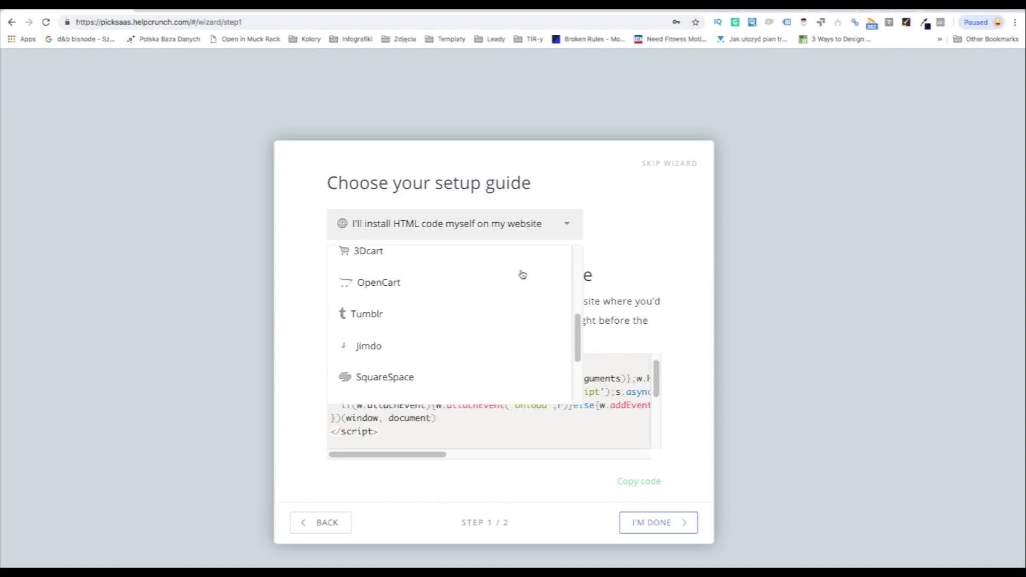
scroll(522, 275, up, 3)
scroll(522, 275, up, 2)
scroll(522, 274, up, 1)
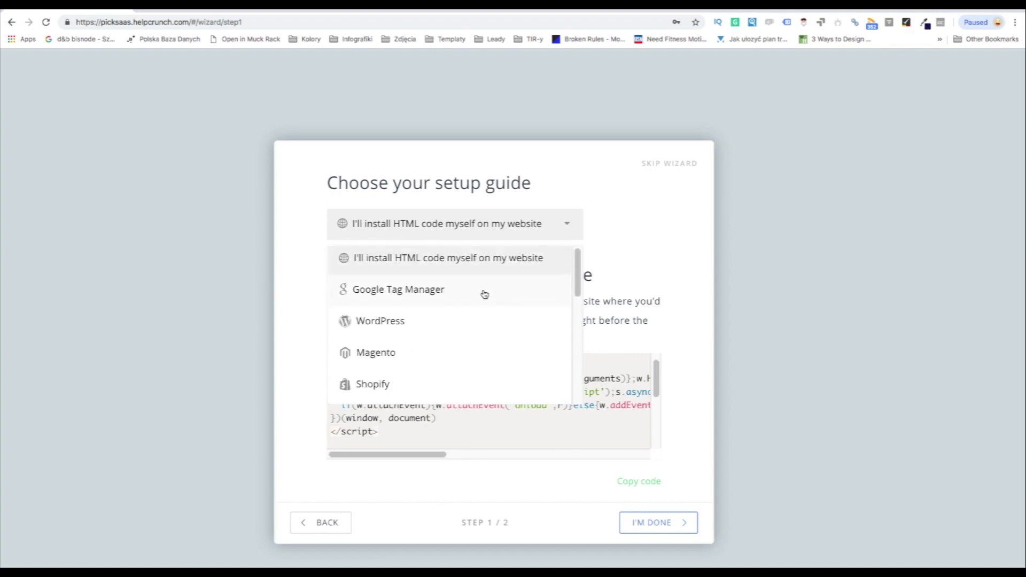
click(499, 265)
scroll(533, 341, down, 1)
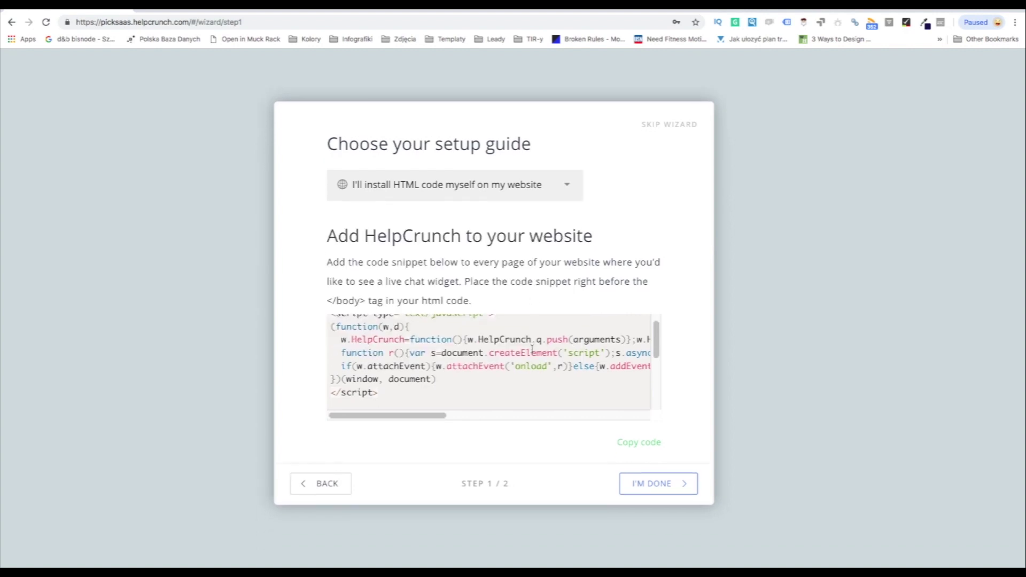
scroll(533, 341, down, 2)
scroll(533, 341, down, 1)
click(430, 153)
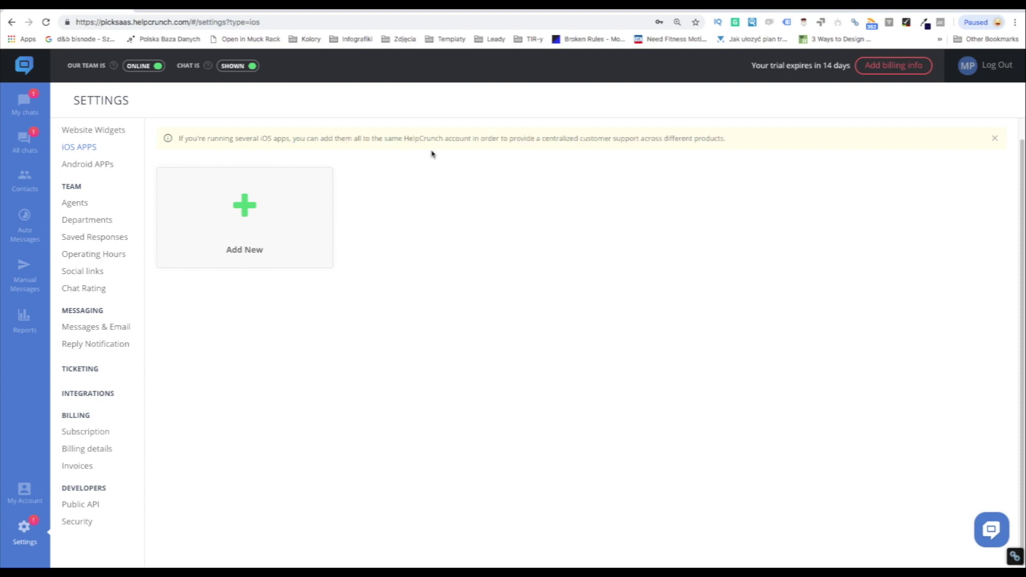
triple_click(414, 137)
key(ctrl+a)
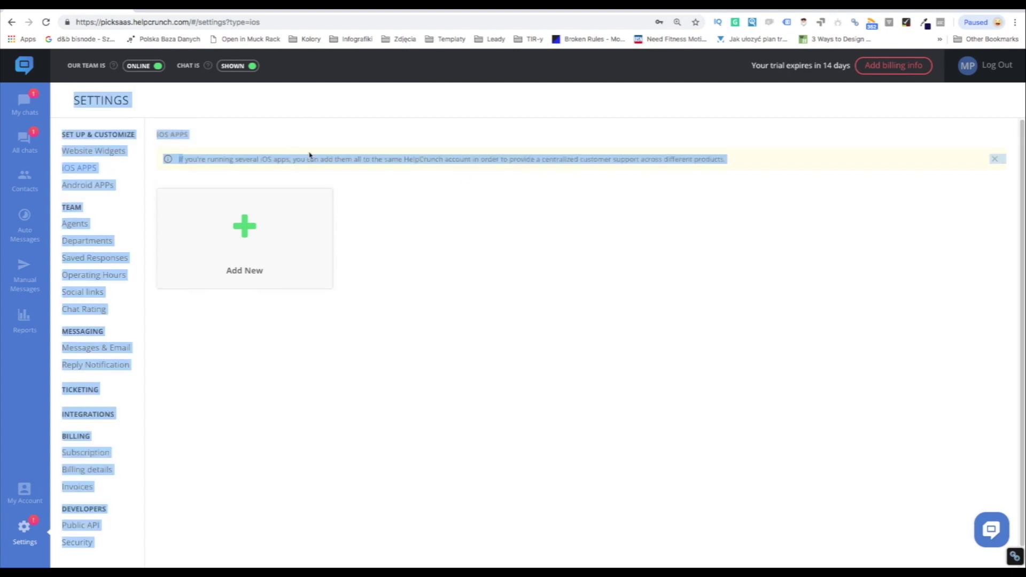
click(428, 178)
scroll(430, 188, down, 1)
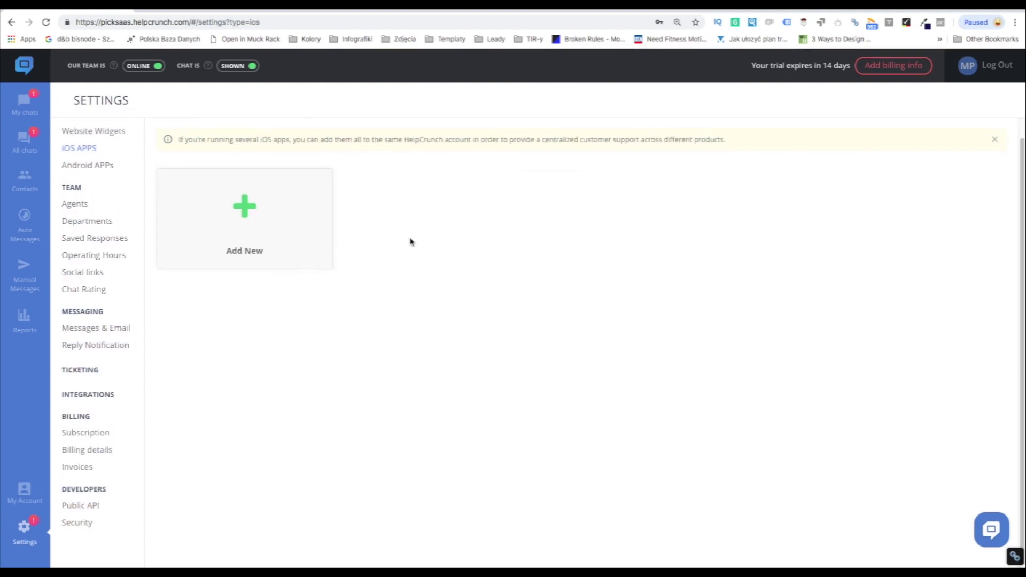
click(84, 167)
click(261, 238)
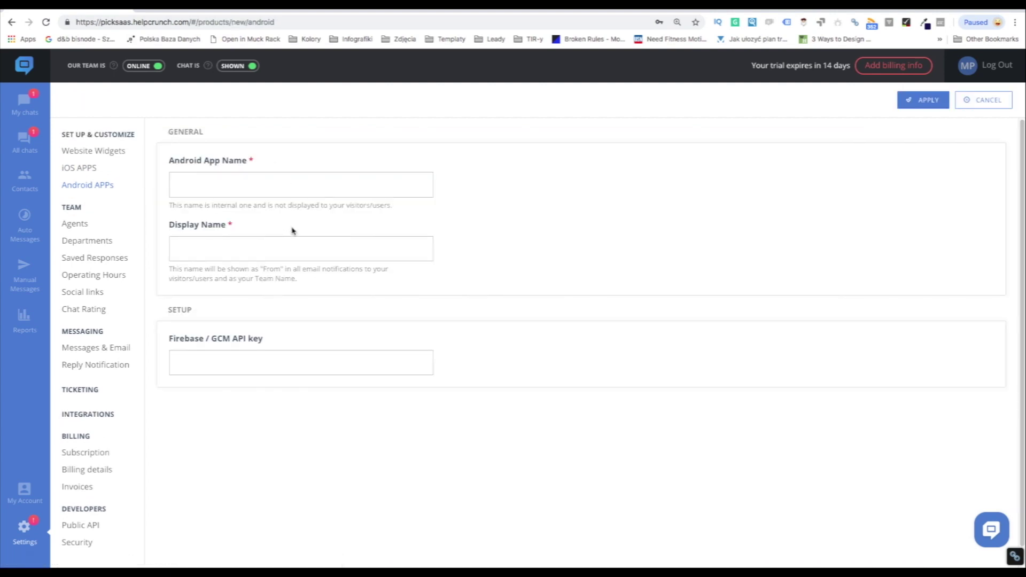
triple_click(473, 278)
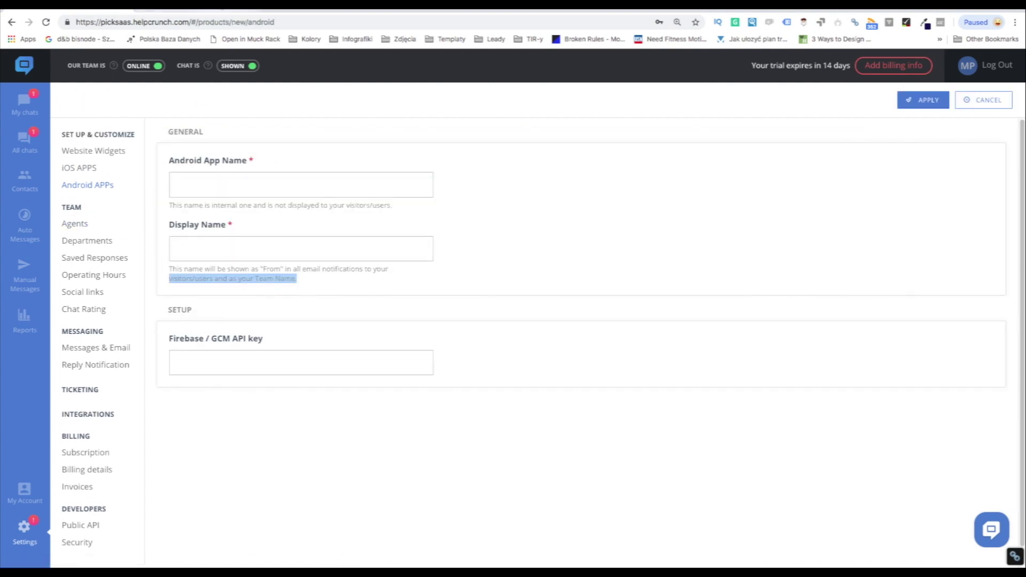
click(95, 170)
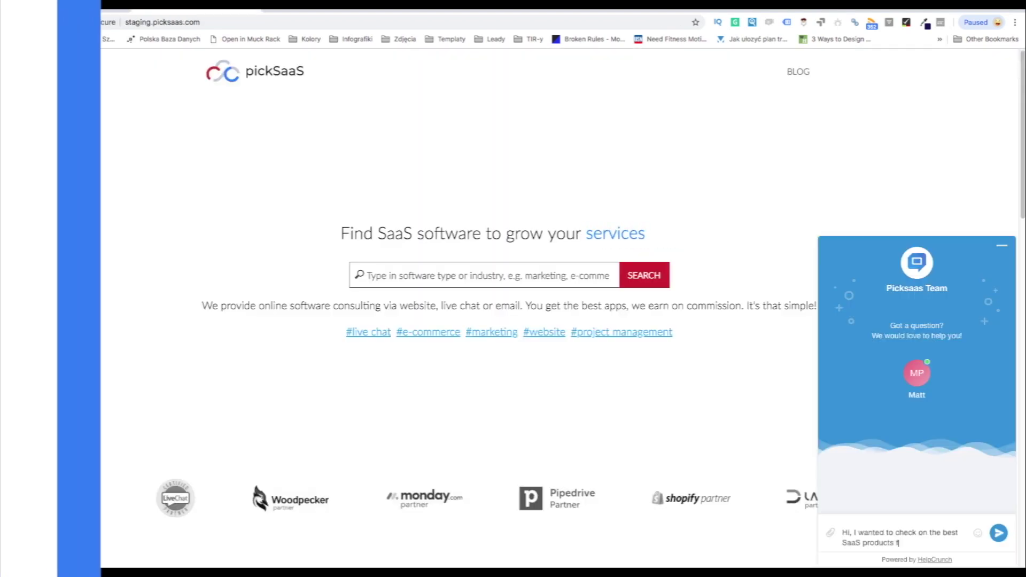
text(ess )
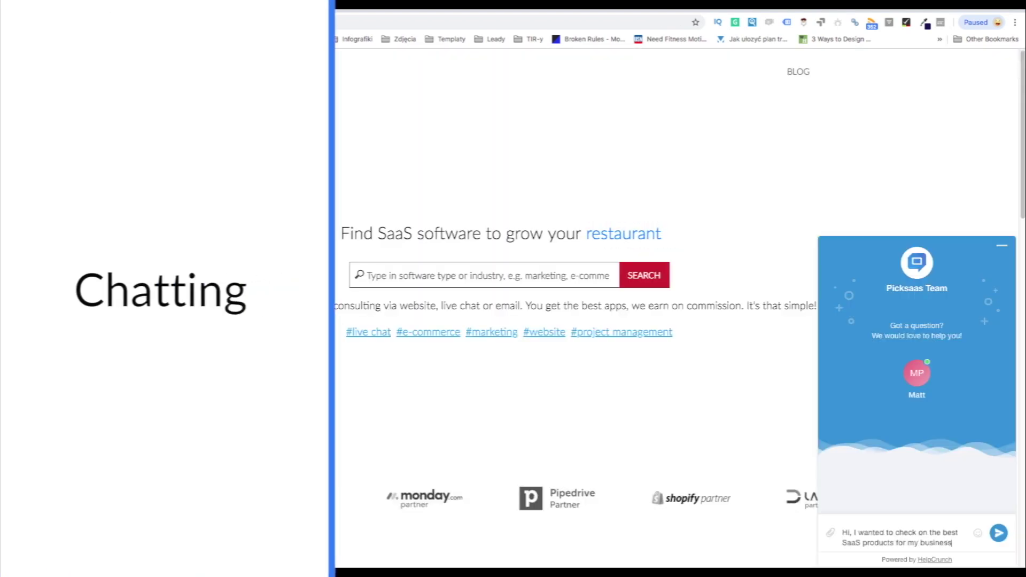
text(:))
Step: Send the visitor message, finish the HelpCrunch wizard, and open the Low Tapir conversation
key(Return)
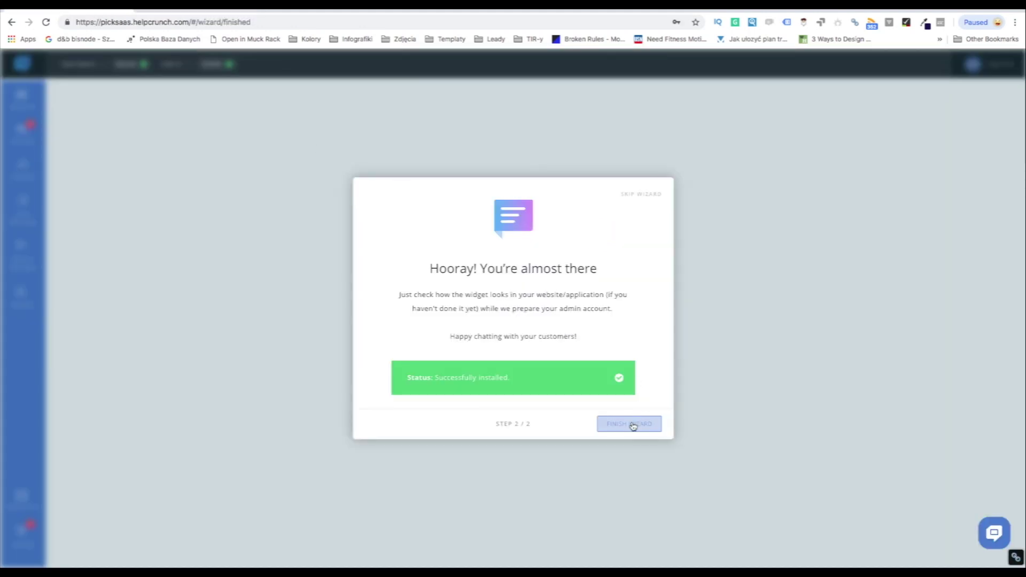
click(629, 423)
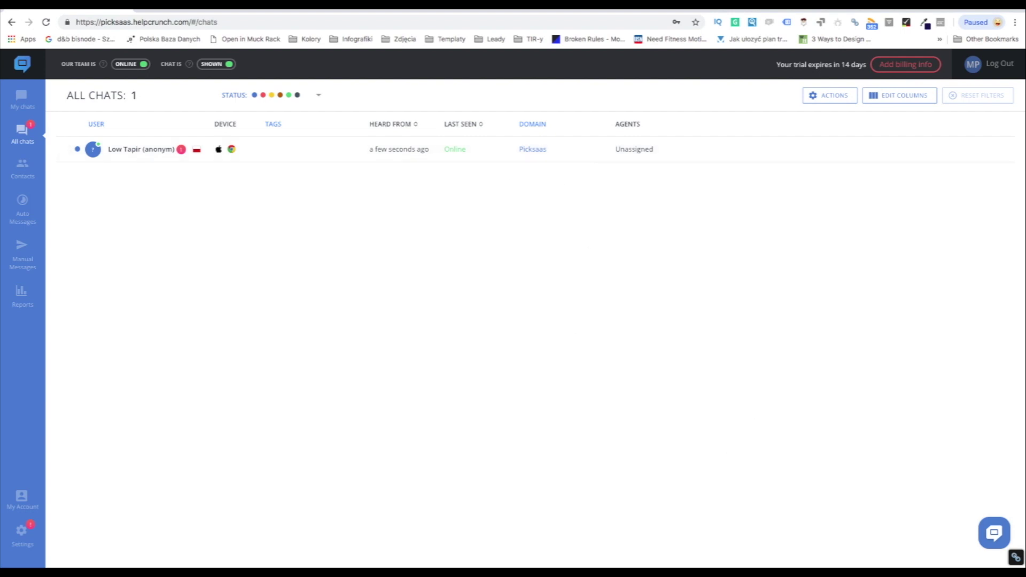
click(148, 153)
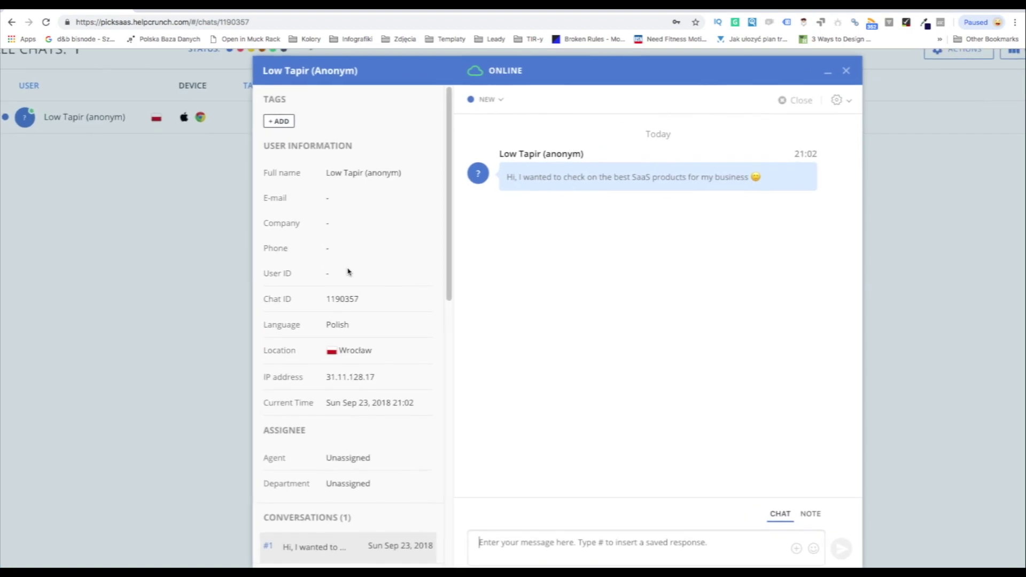
scroll(347, 272, down, 1)
scroll(347, 272, down, 2)
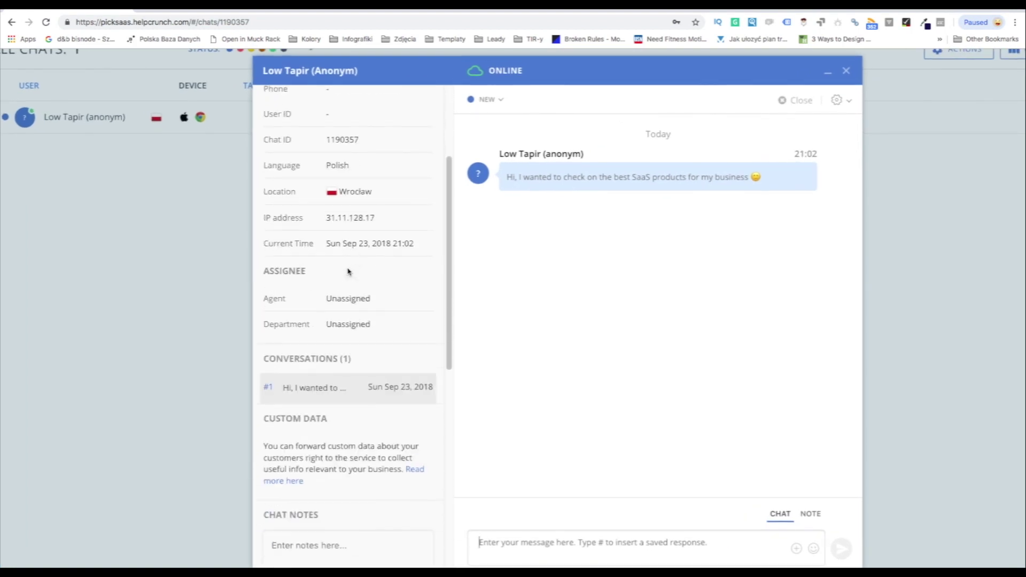
scroll(347, 272, down, 2)
scroll(347, 272, down, 2)
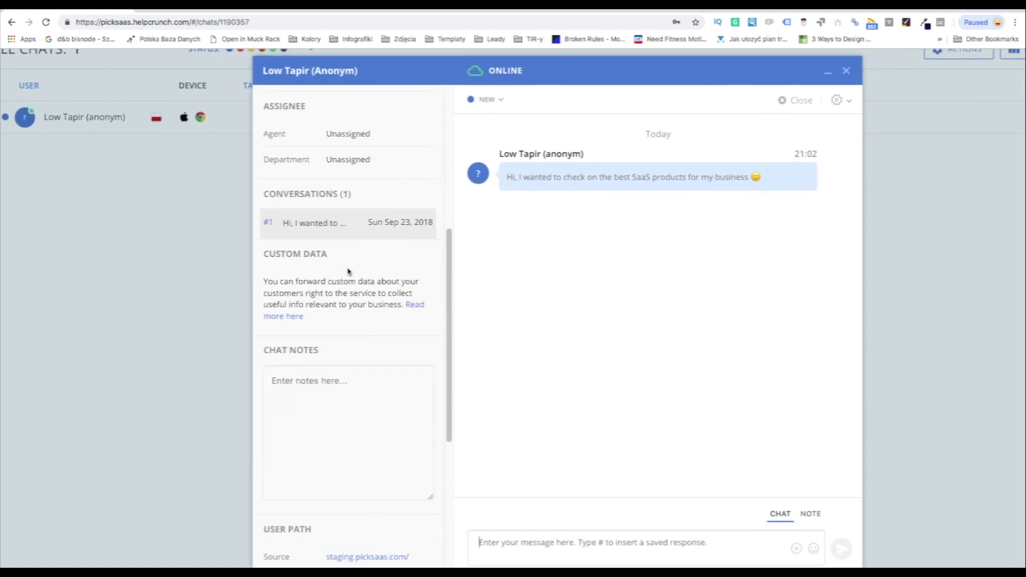
scroll(347, 271, down, 2)
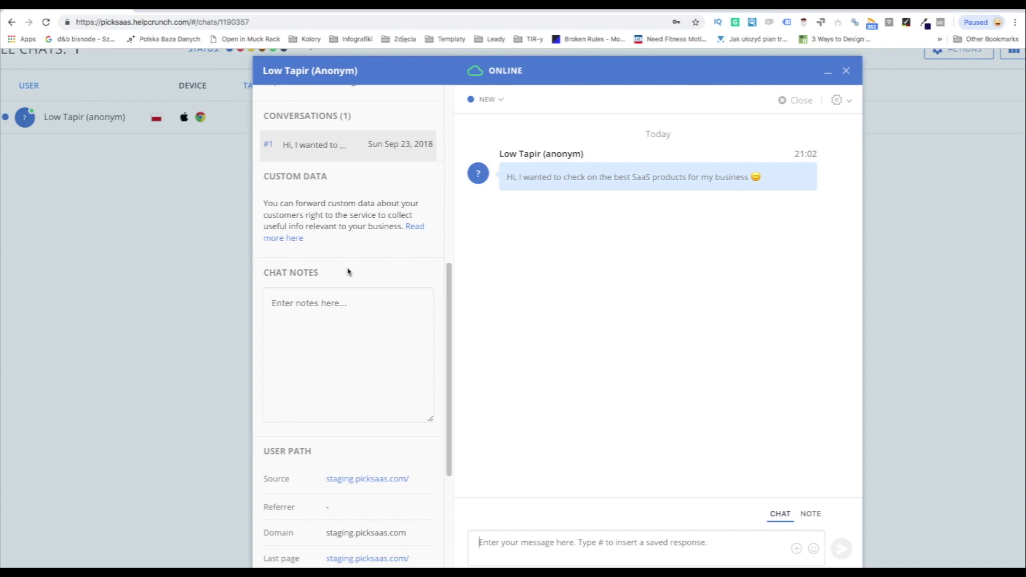
scroll(347, 272, up, 2)
scroll(353, 264, down, 2)
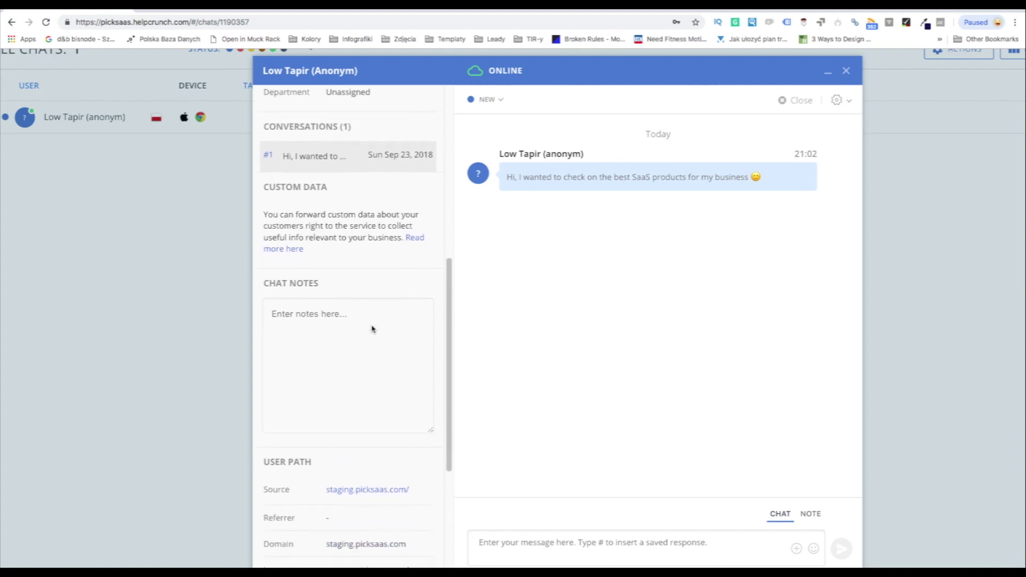
Step: Review the Low Tapir visitor's details, erasing a stray note in the reply box
click(335, 300)
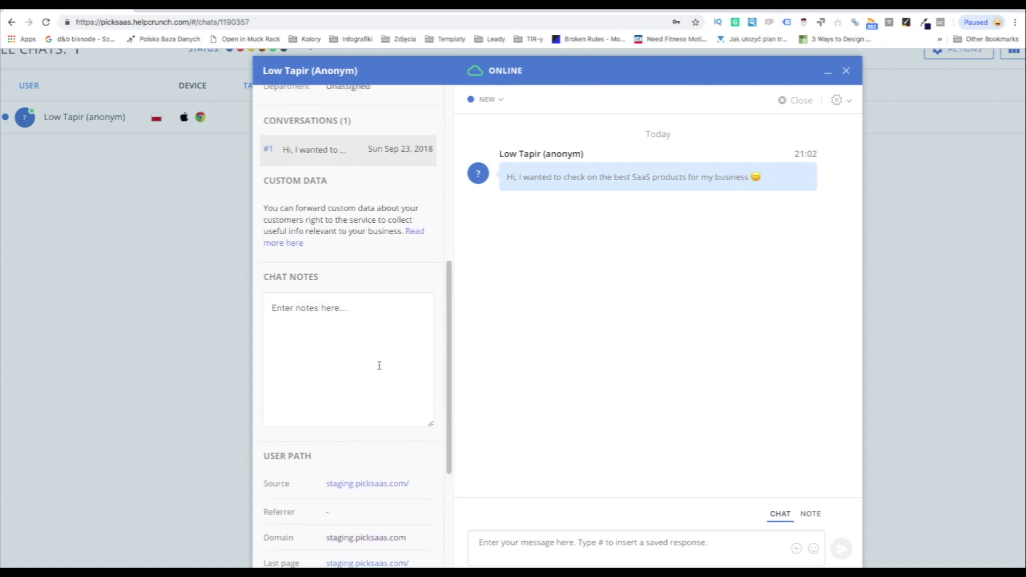
text(ok)
key(BackSpace)
key(BackSpace)
text(Re)
scroll(567, 389, down, 3)
scroll(332, 389, down, 5)
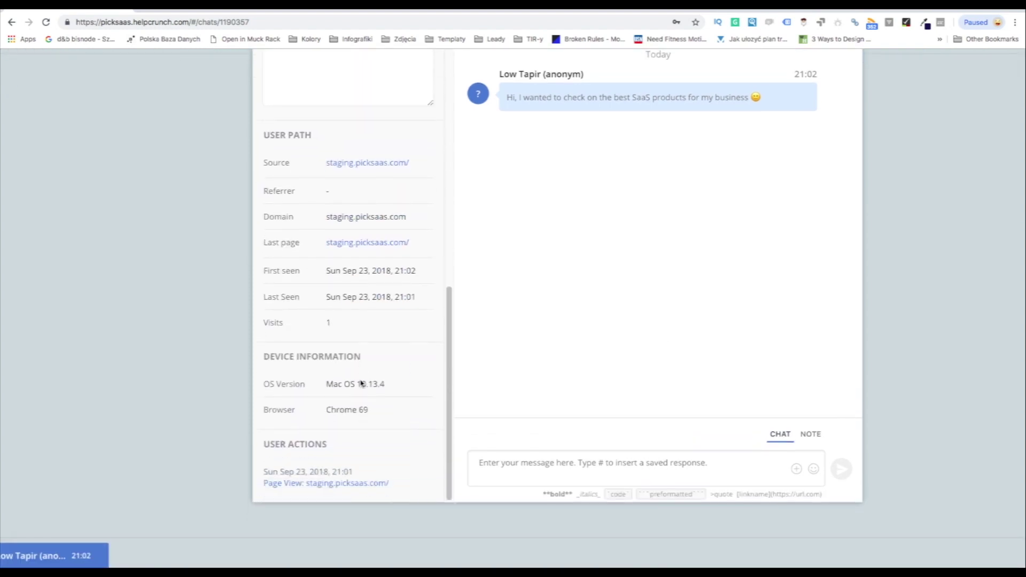
scroll(360, 380, up, 5)
scroll(361, 383, up, 2)
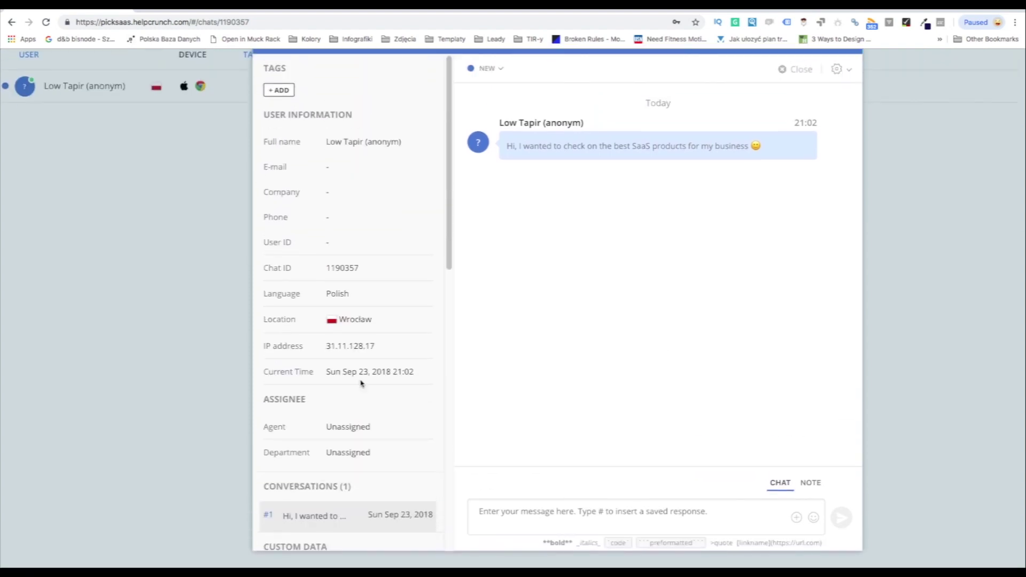
drag(429, 141, 343, 268)
drag(265, 290, 407, 383)
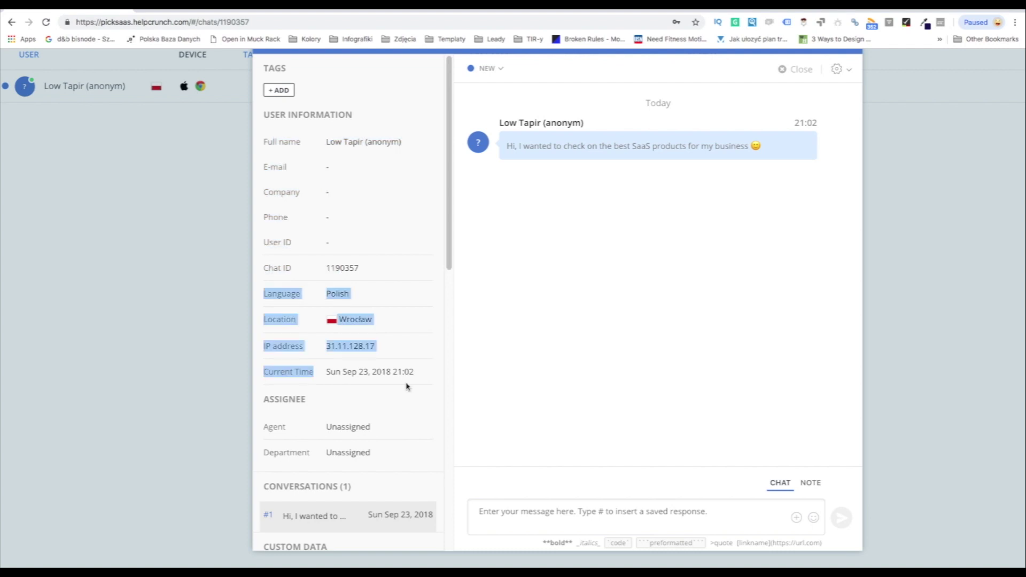
Step: Toggle the reply box between Note and Chat, then rate the closed chat Great
click(810, 485)
click(779, 484)
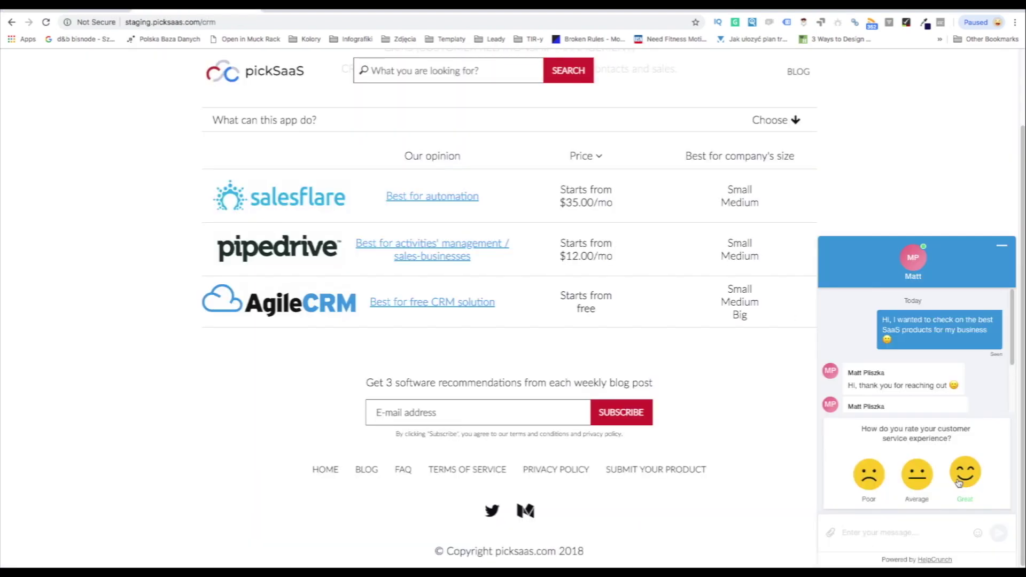
click(966, 474)
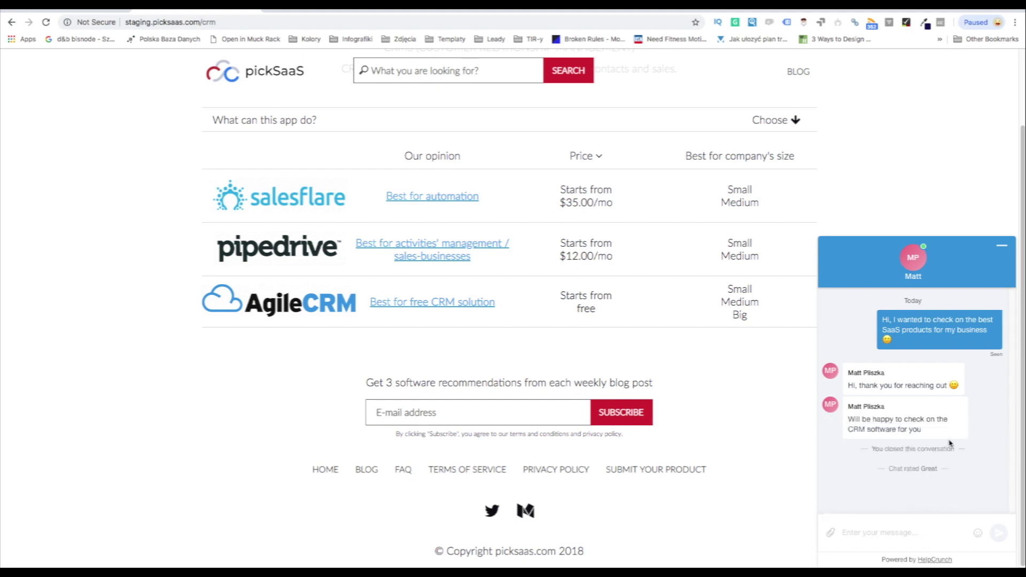
Step: Collapse the pickSaaS chat widget into its launcher bubble
click(1001, 244)
scroll(424, 270, up, 1)
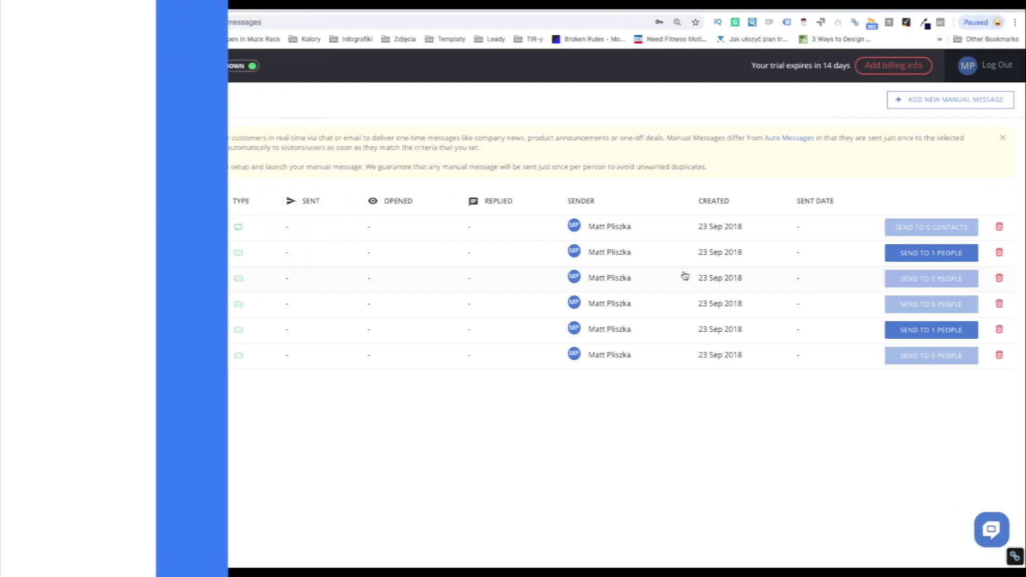
Step: Review the Chat Follow Up and Simple Email manual message drafts
drag(308, 148, 492, 176)
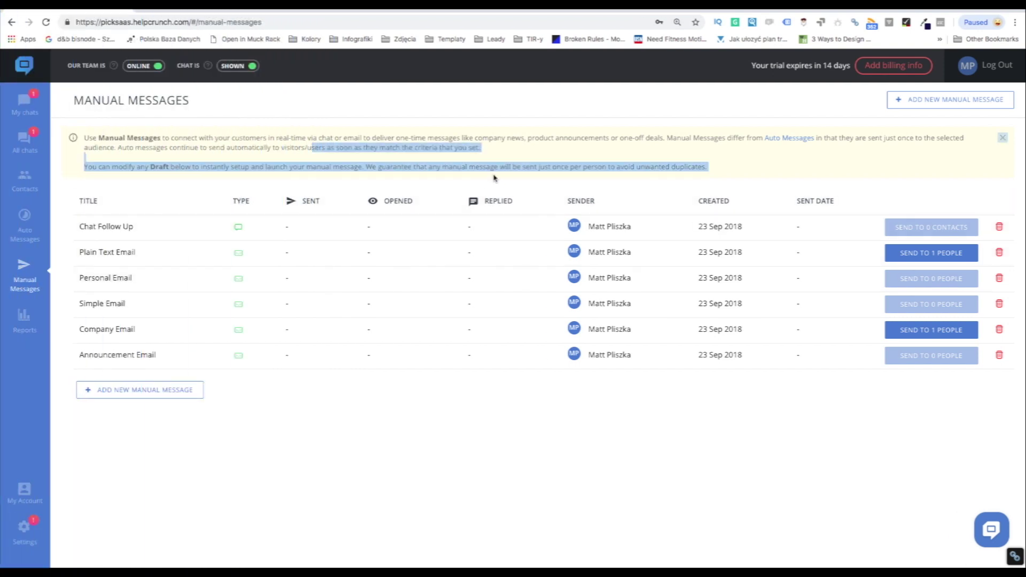
click(495, 178)
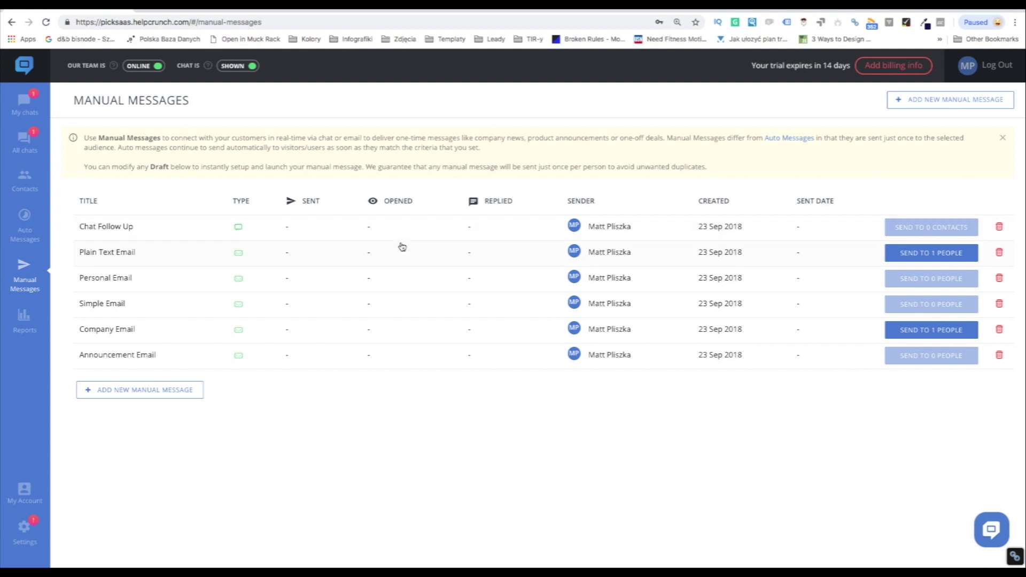
click(395, 226)
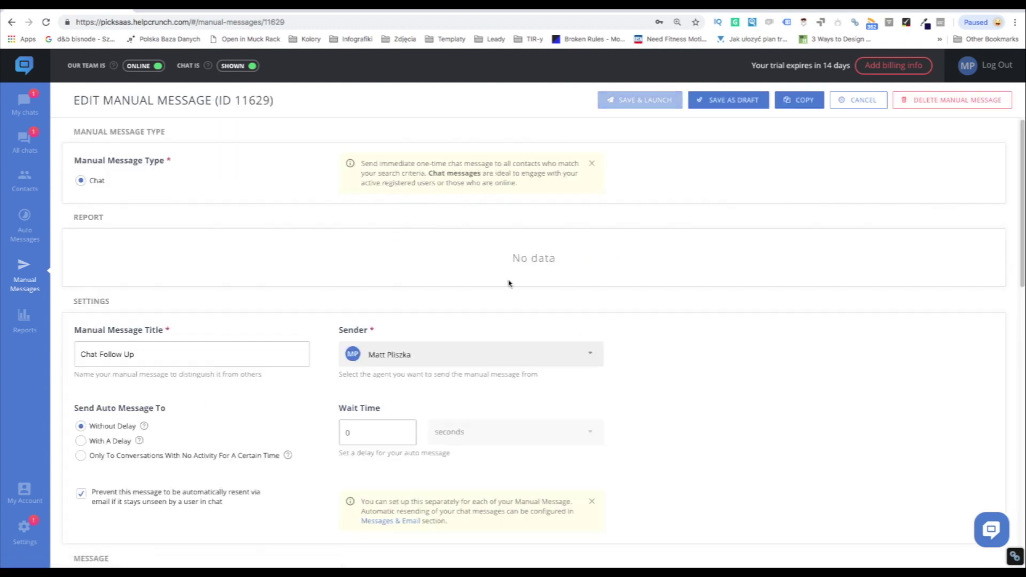
scroll(508, 283, down, 1)
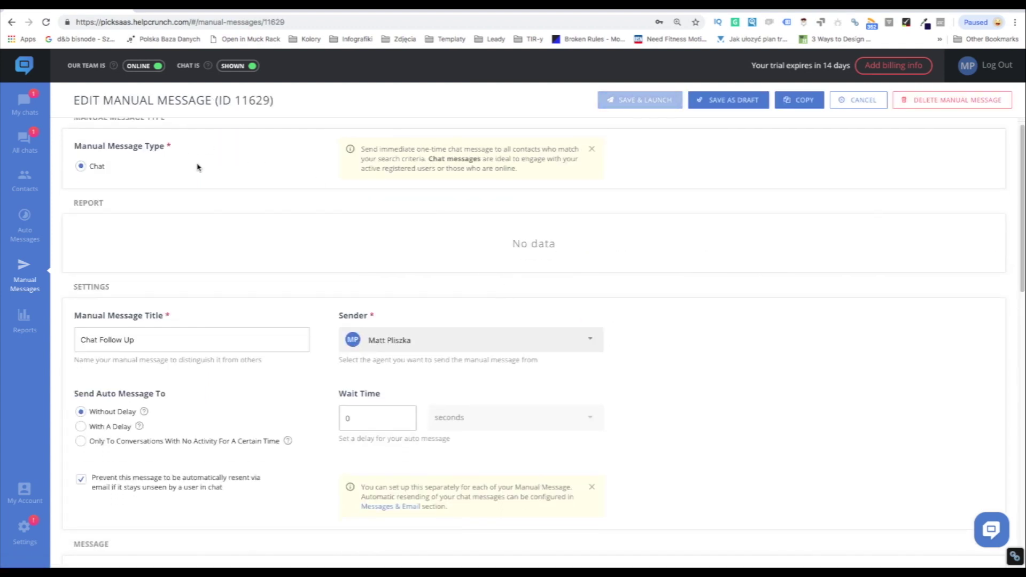
scroll(197, 168, up, 1)
scroll(197, 167, down, 3)
scroll(197, 167, down, 2)
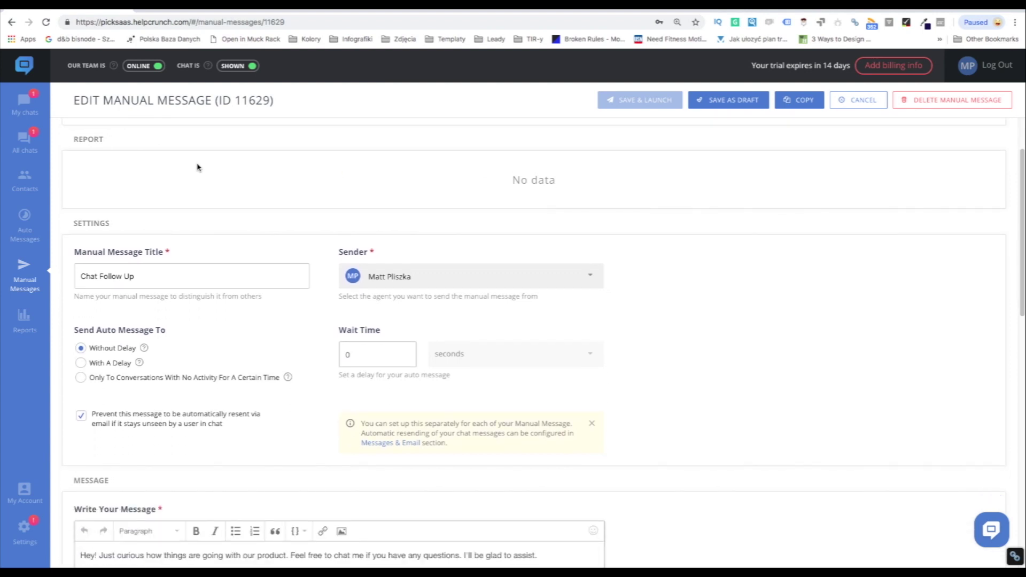
scroll(199, 292, down, 3)
scroll(199, 293, down, 4)
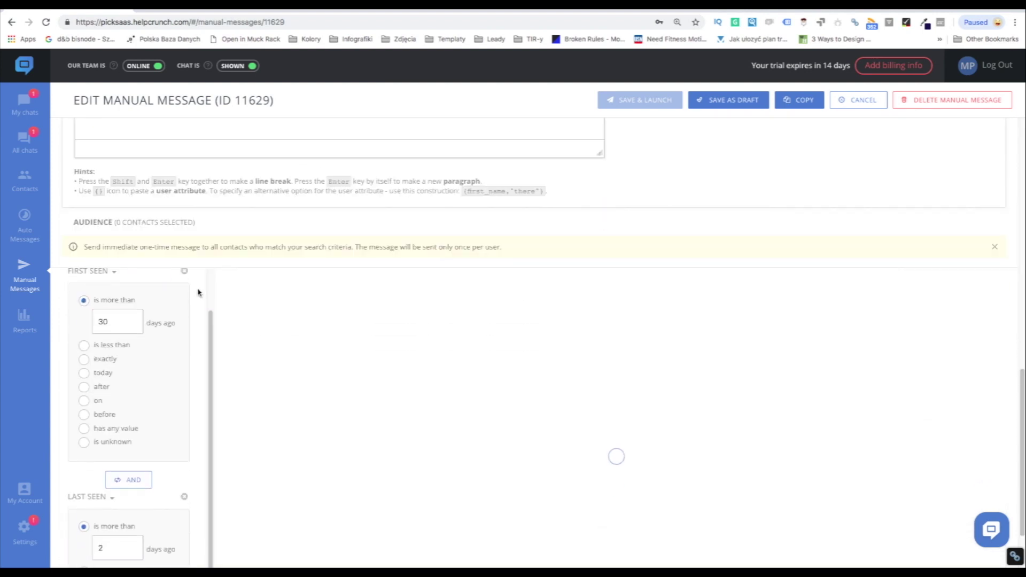
scroll(252, 365, up, 3)
scroll(252, 365, up, 5)
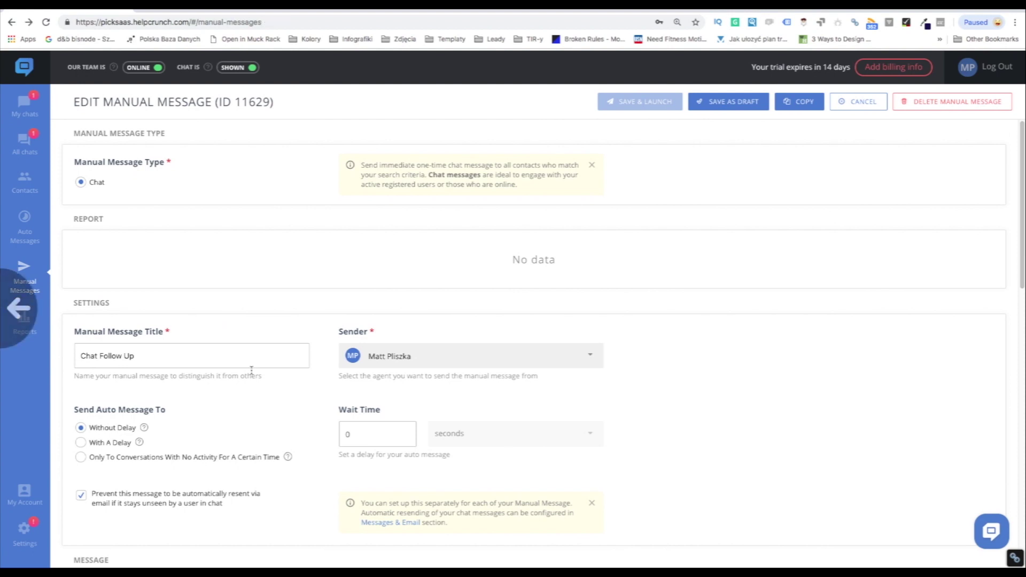
click(25, 277)
click(236, 302)
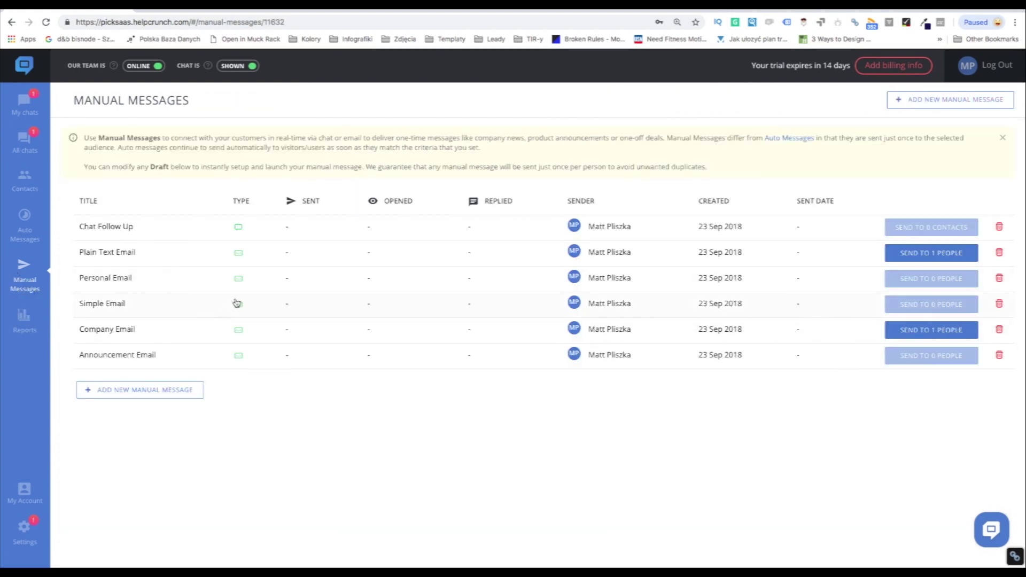
scroll(235, 302, down, 5)
click(25, 277)
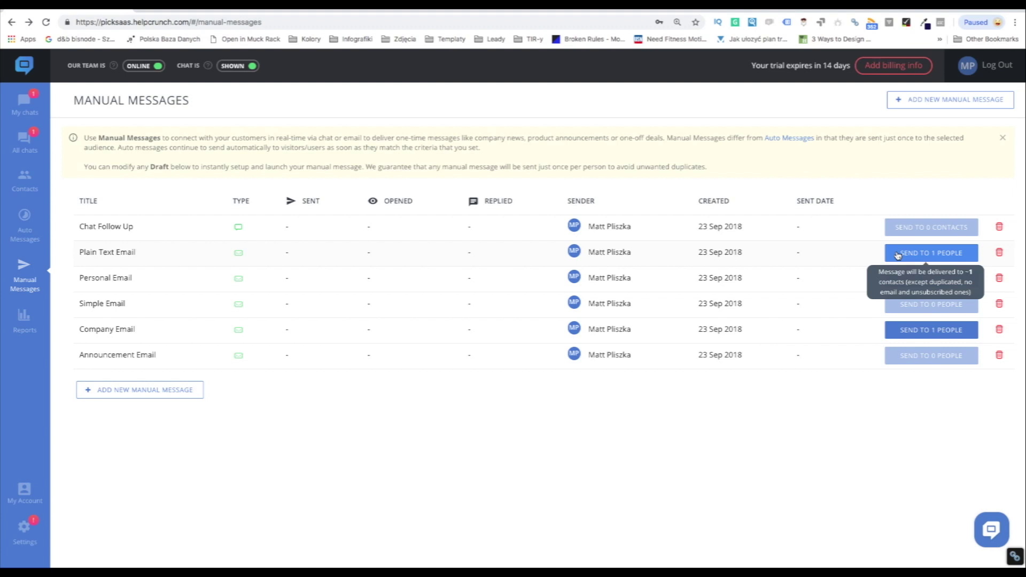
Step: Create a new manual message titled 'Chat follow-up' and go to Contacts
click(183, 389)
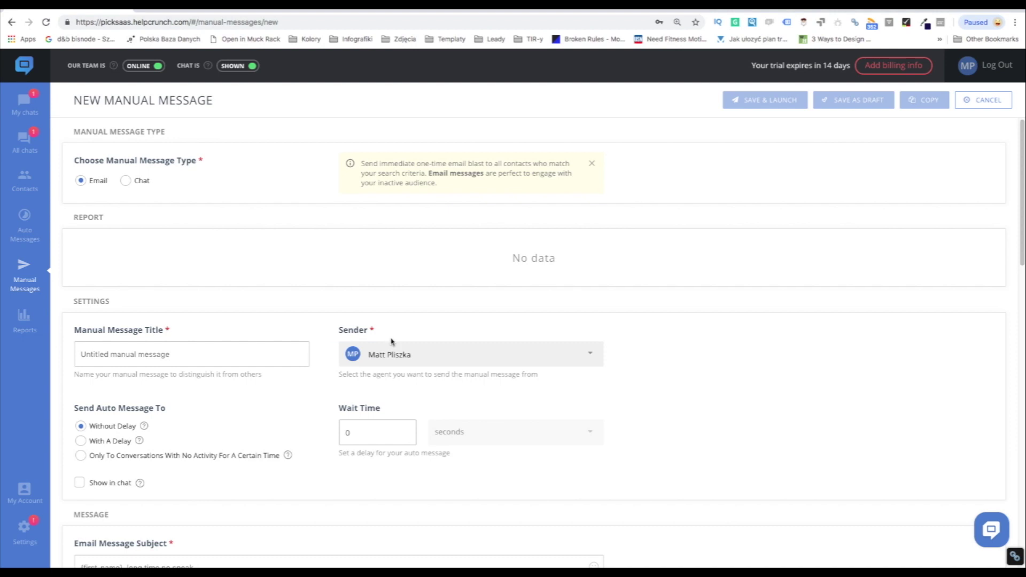
scroll(392, 342, down, 1)
click(177, 333)
text(Chat follow-up)
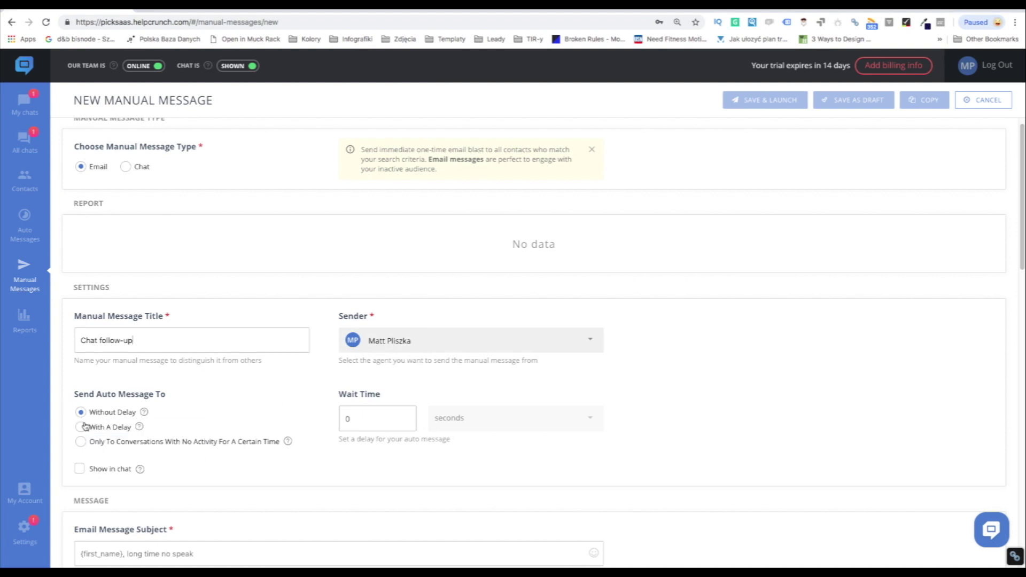
click(24, 143)
click(25, 180)
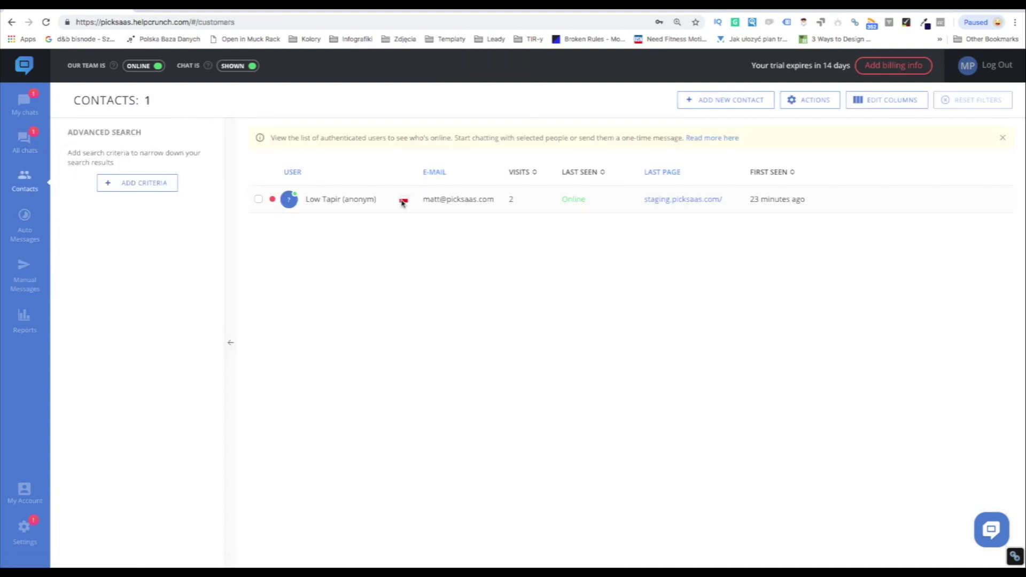
Step: View and close the Low Tapir contact's chat, then list Auto Messages
click(340, 211)
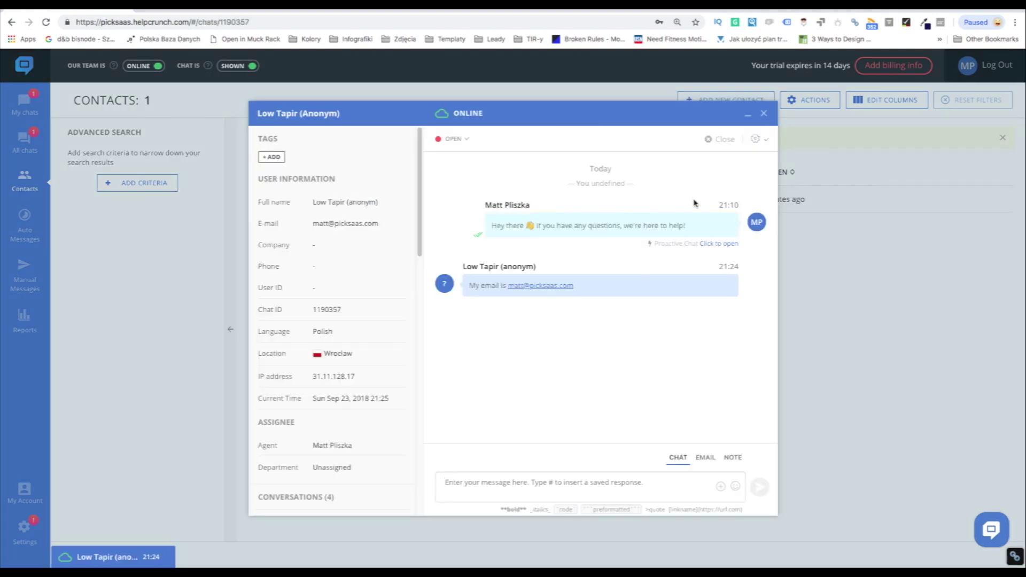
click(764, 114)
click(23, 235)
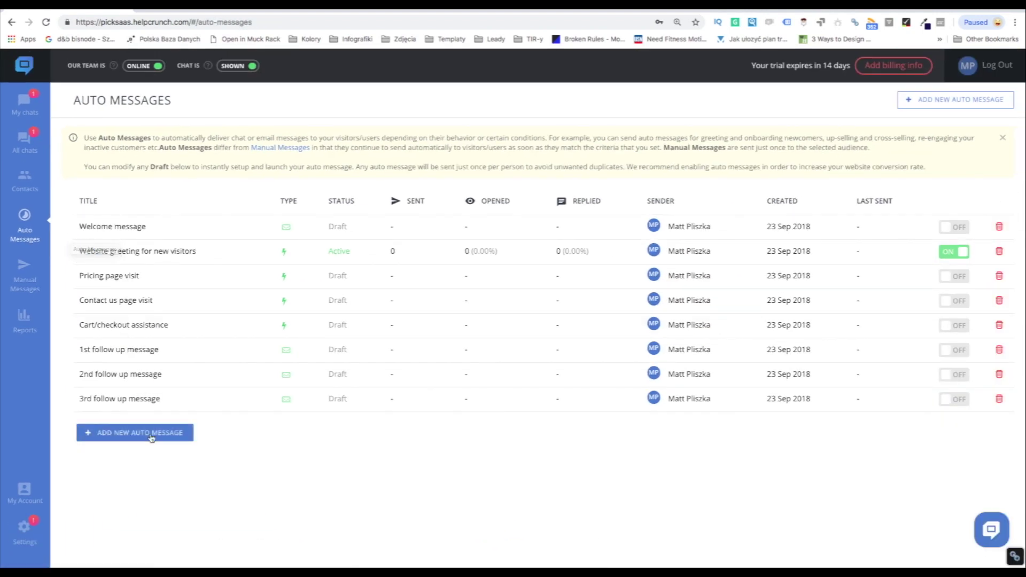
Step: Compare Targeted Chat, Proactive Chat and Email Auto Message types on a new auto message, choosing Email
click(152, 435)
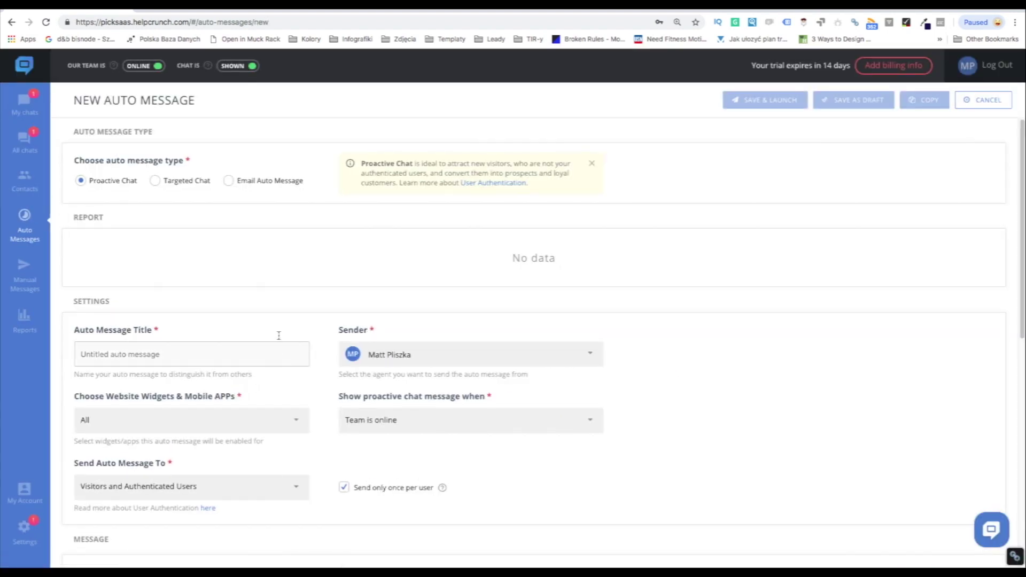
scroll(255, 293, down, 1)
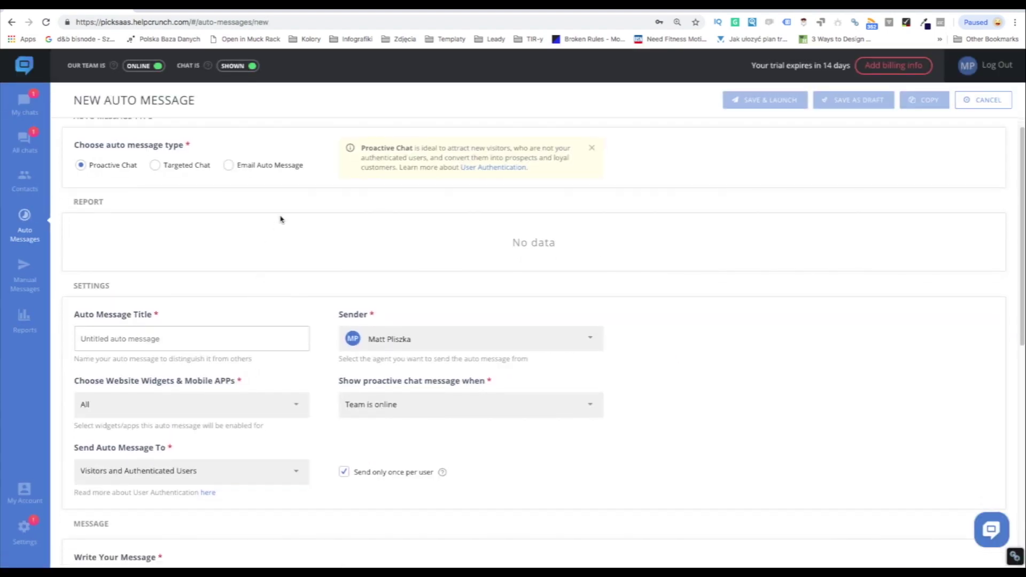
scroll(173, 185, up, 1)
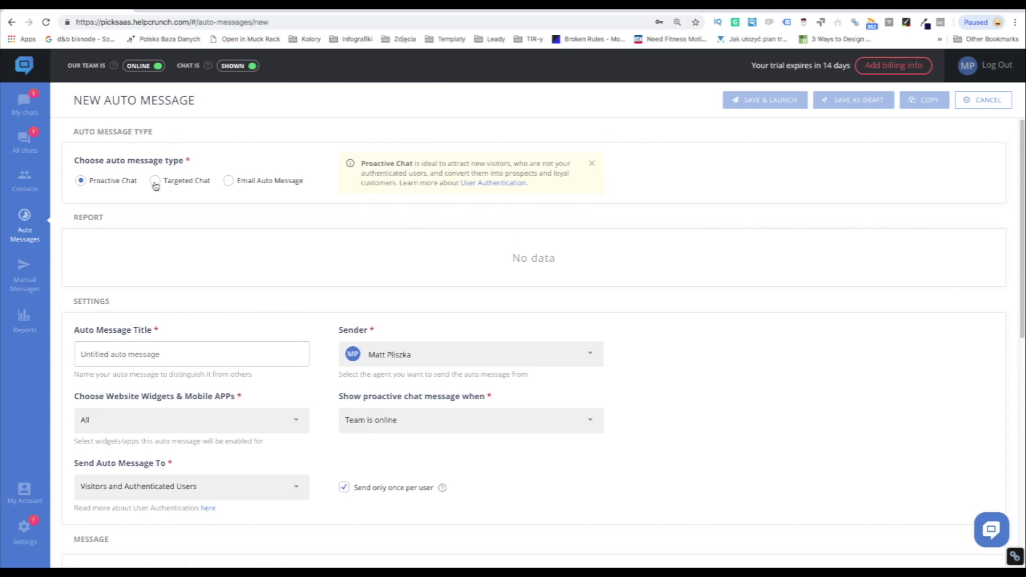
click(155, 184)
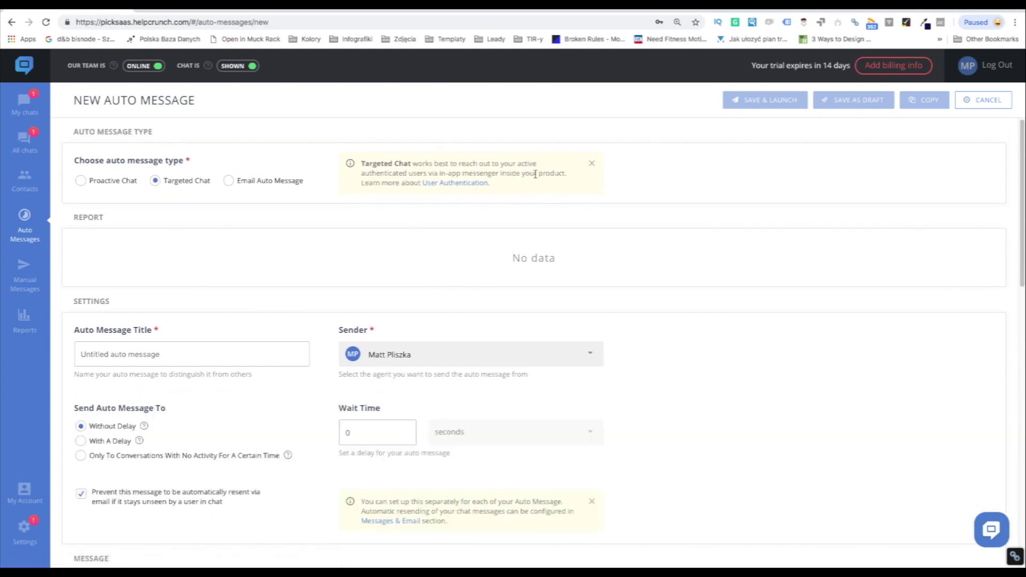
drag(526, 174, 400, 174)
click(389, 175)
click(123, 183)
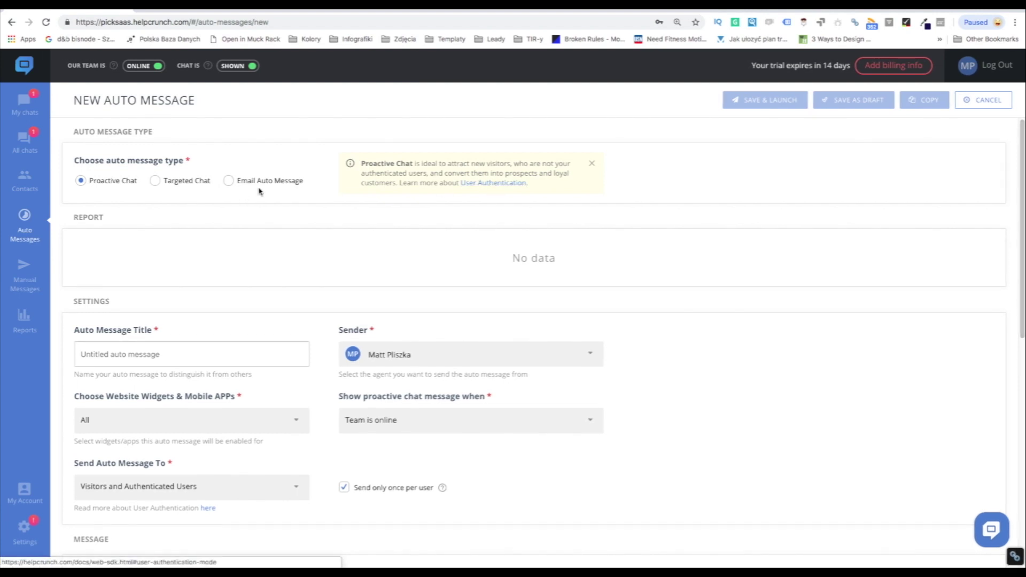
click(286, 186)
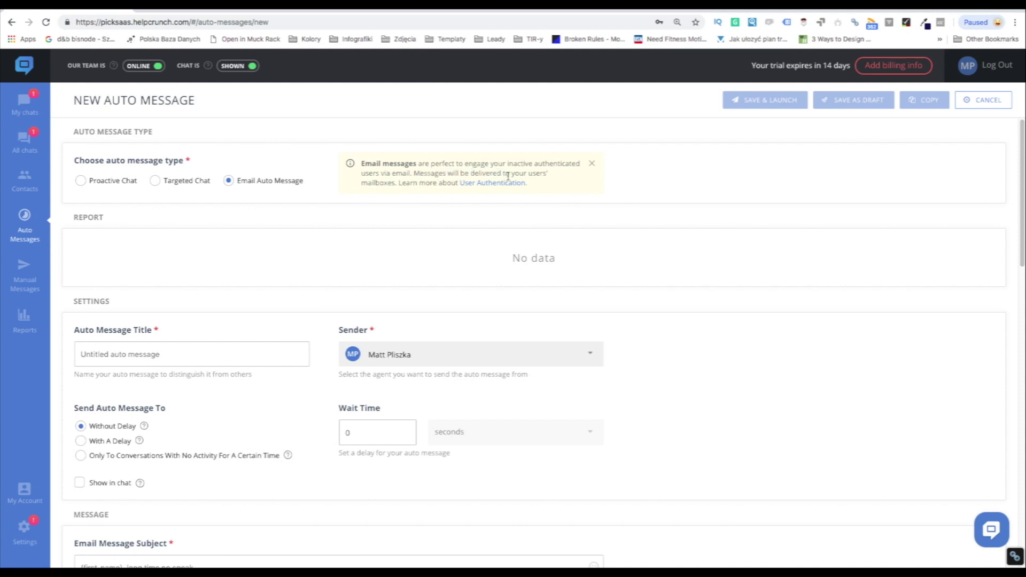
scroll(639, 355, down, 5)
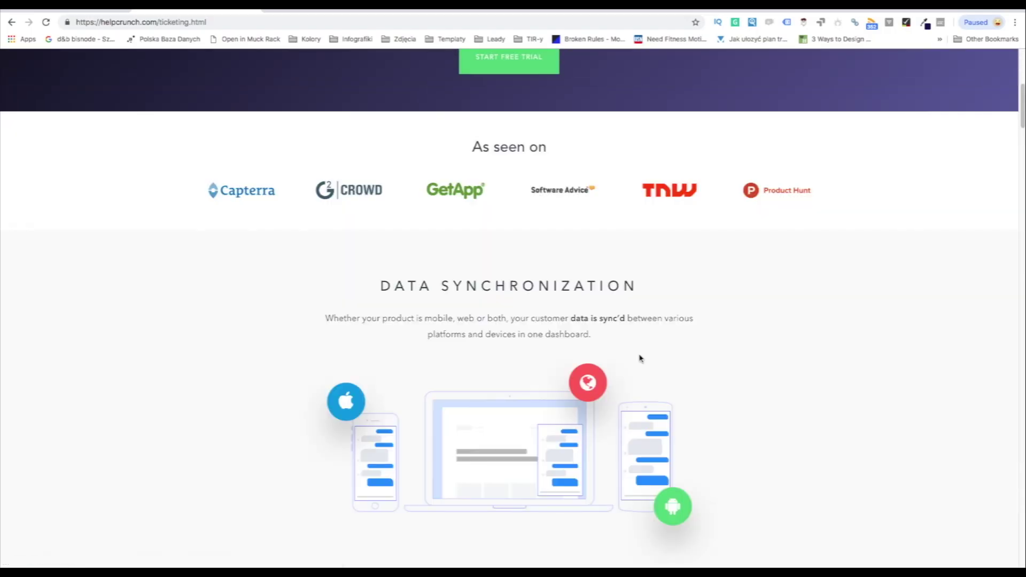
scroll(639, 357, down, 5)
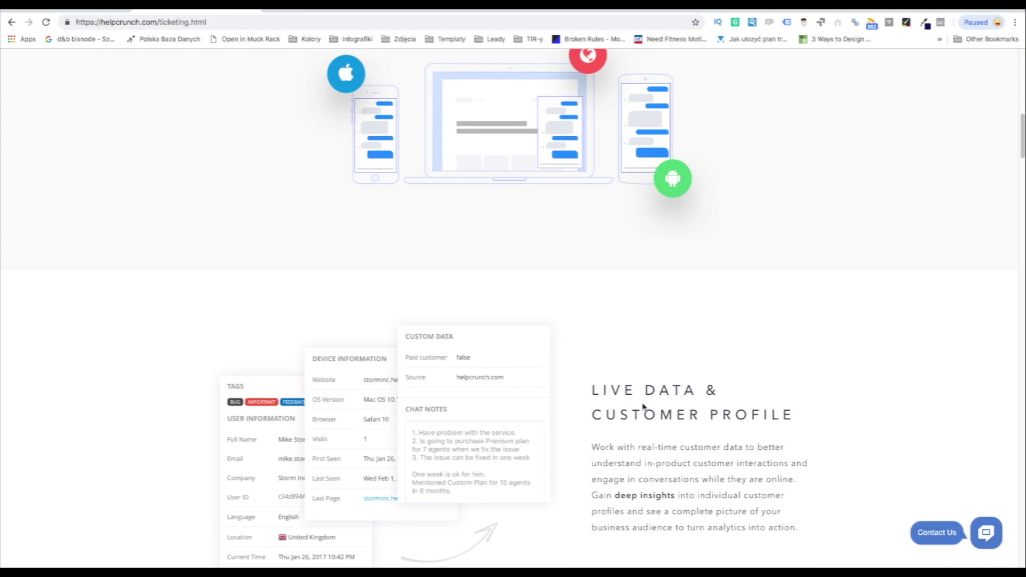
scroll(674, 445, down, 5)
scroll(706, 483, down, 1)
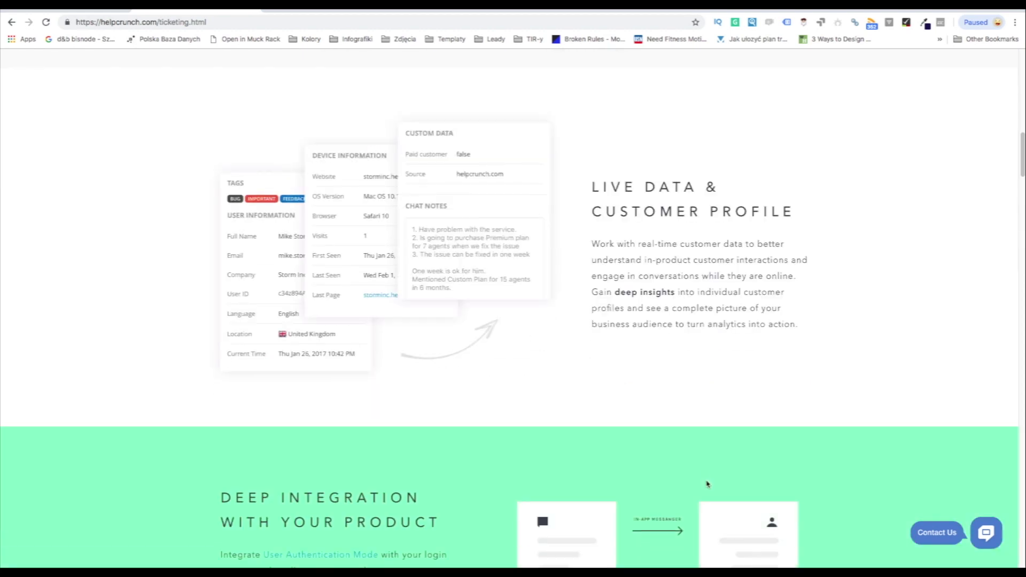
scroll(707, 483, down, 3)
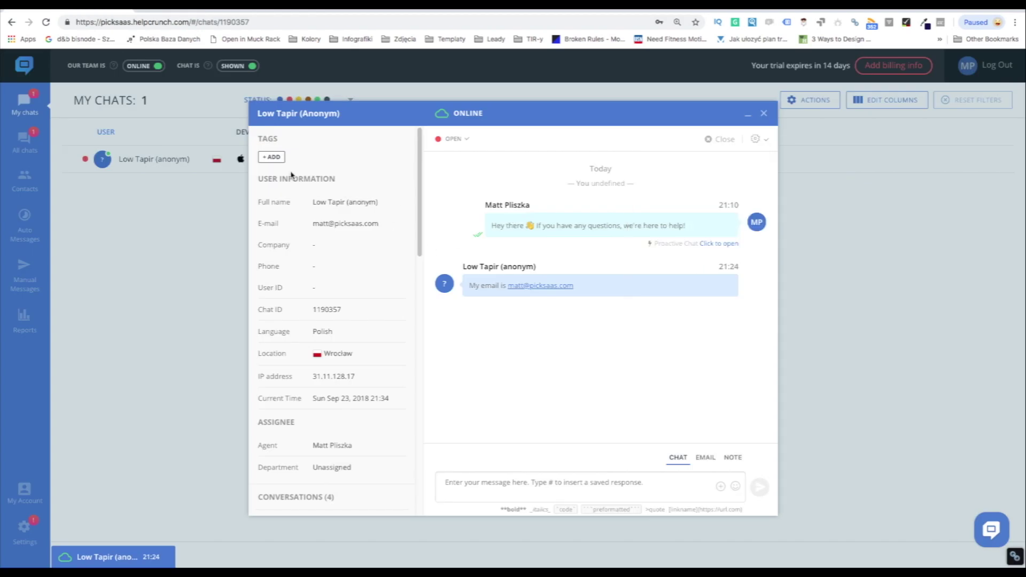
Step: Browse the Low Tapir chat's tag choices and its OPEN status options
click(271, 158)
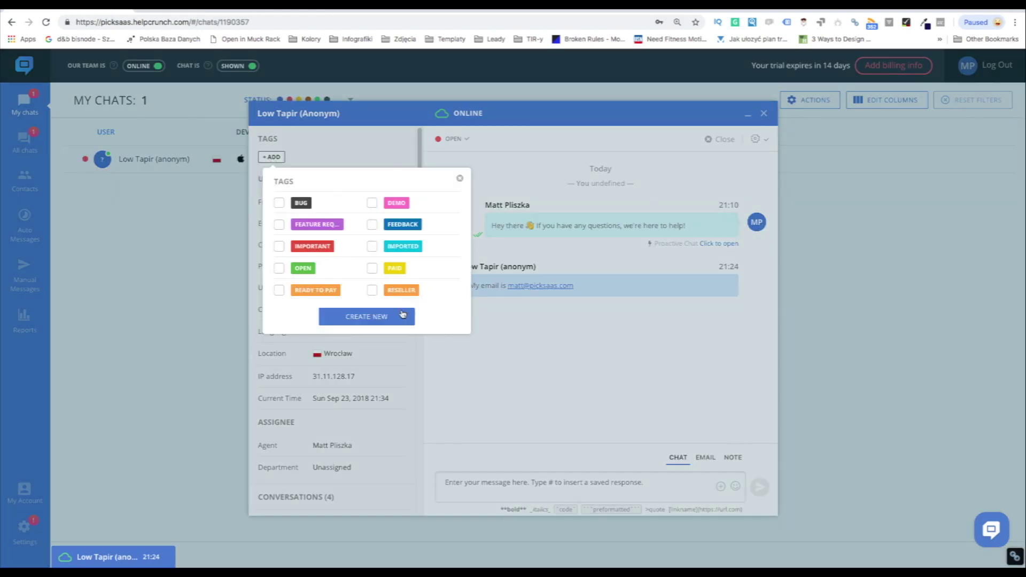
click(461, 179)
click(458, 139)
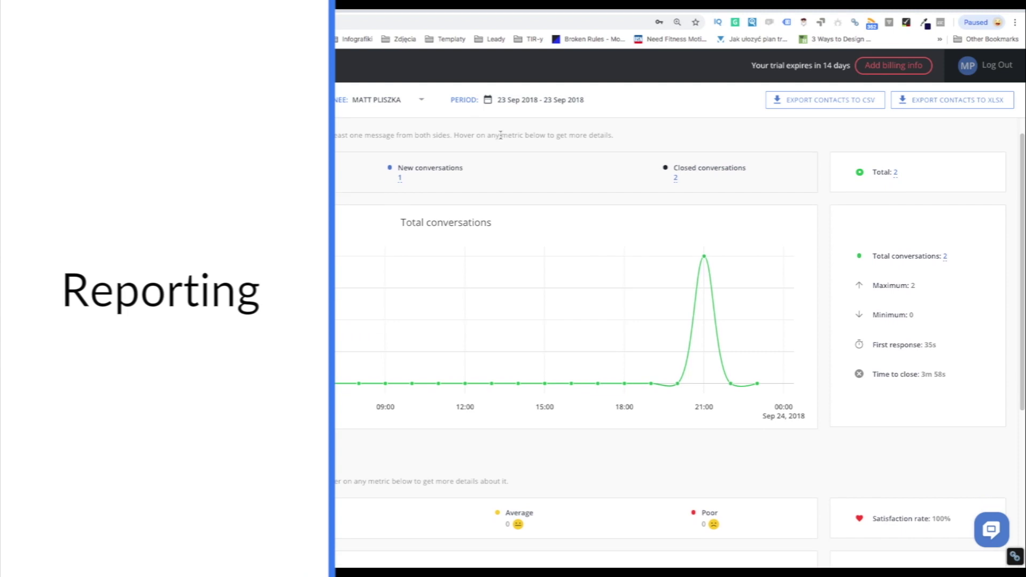
scroll(500, 135, down, 1)
scroll(501, 137, down, 1)
scroll(501, 139, down, 1)
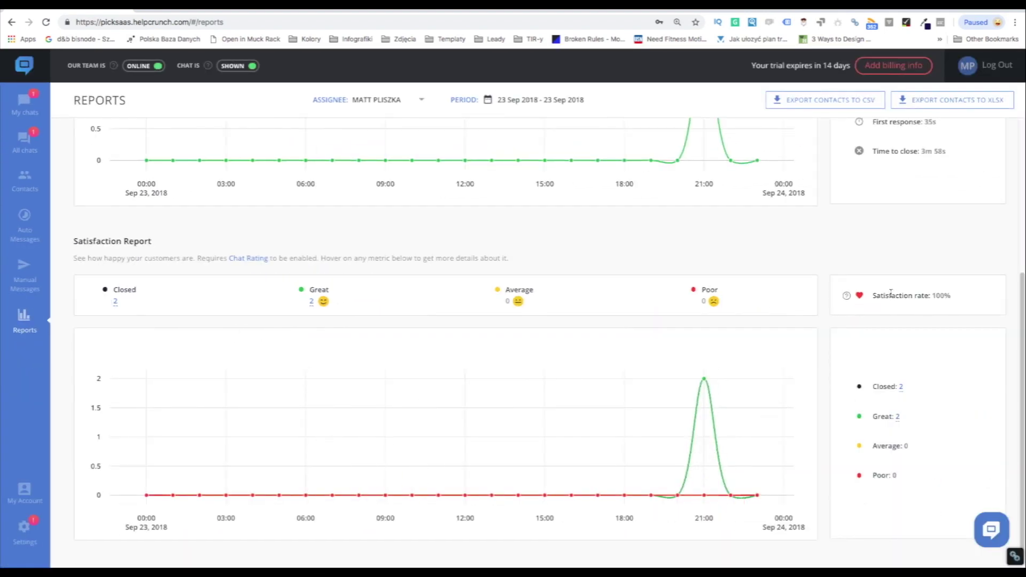
mouse_move(303, 301)
scroll(376, 252, up, 1)
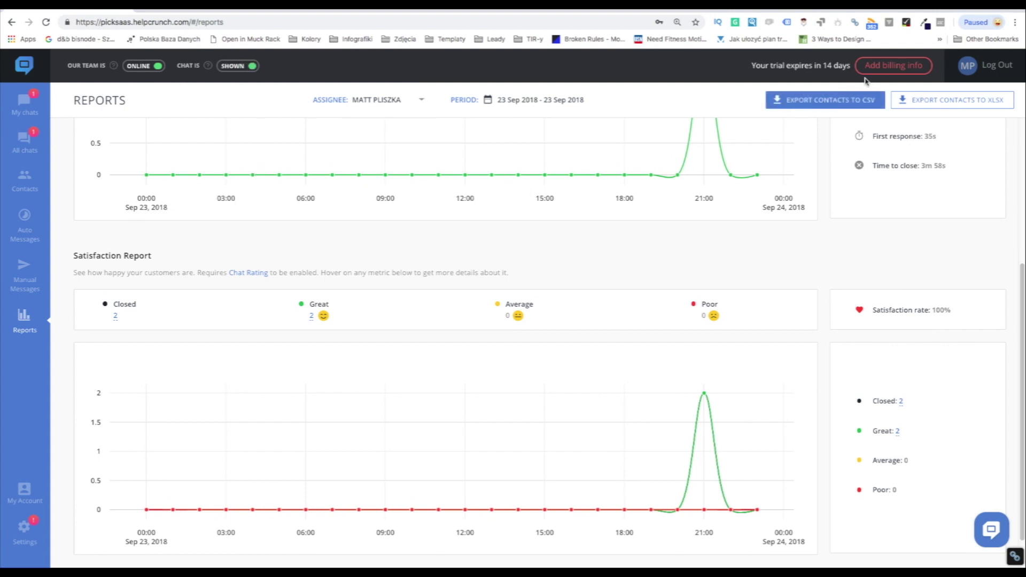
scroll(680, 419, up, 3)
scroll(678, 420, down, 3)
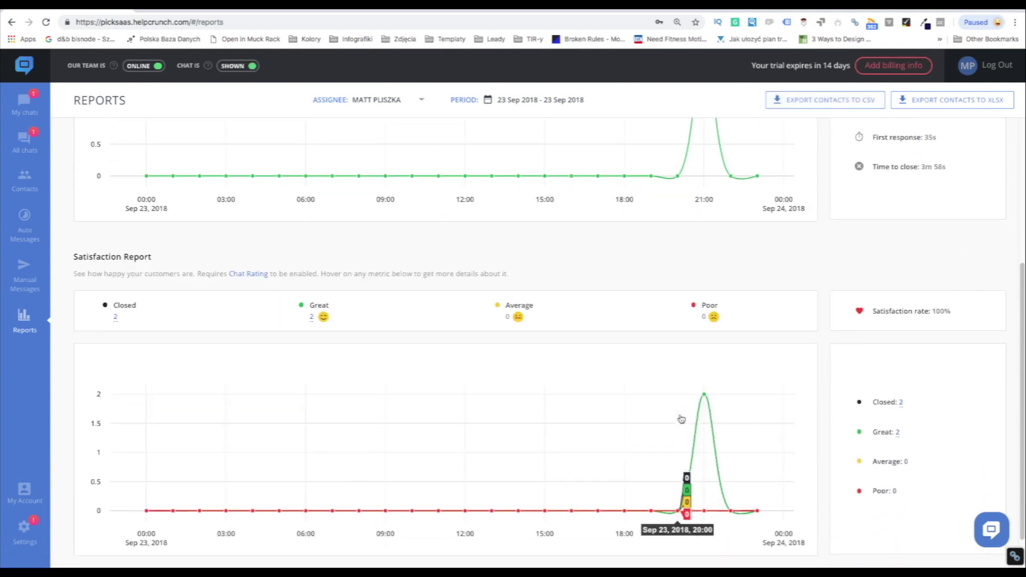
scroll(682, 429, down, 1)
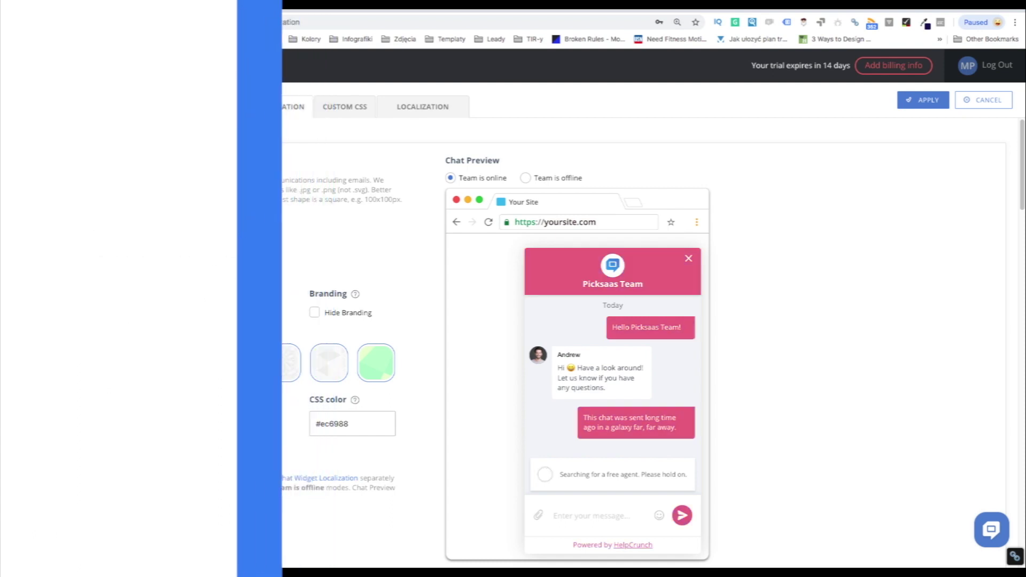
Step: Make the chat widget blue and pick a different chat button icon
click(188, 431)
scroll(190, 435, down, 3)
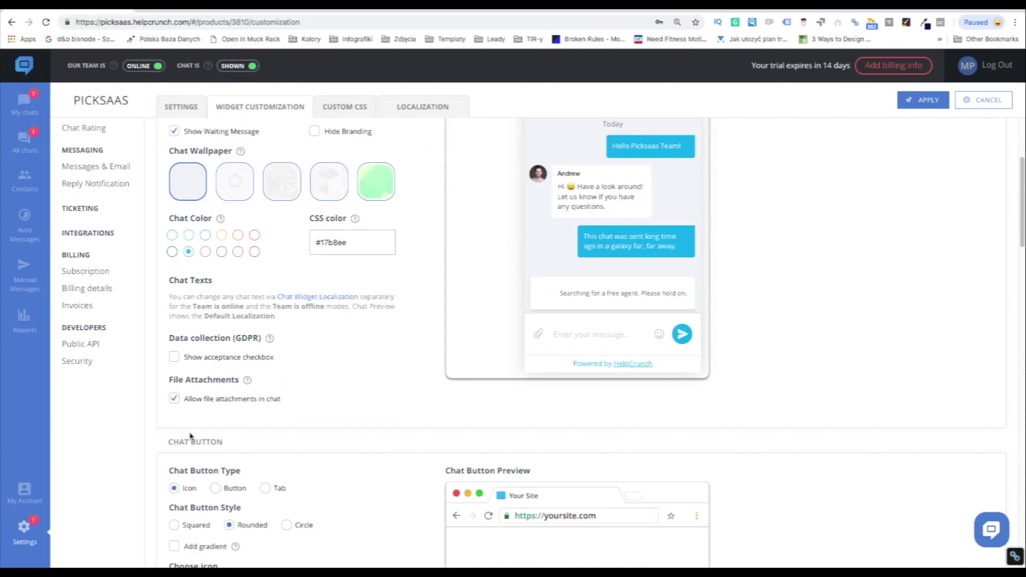
scroll(205, 433, down, 3)
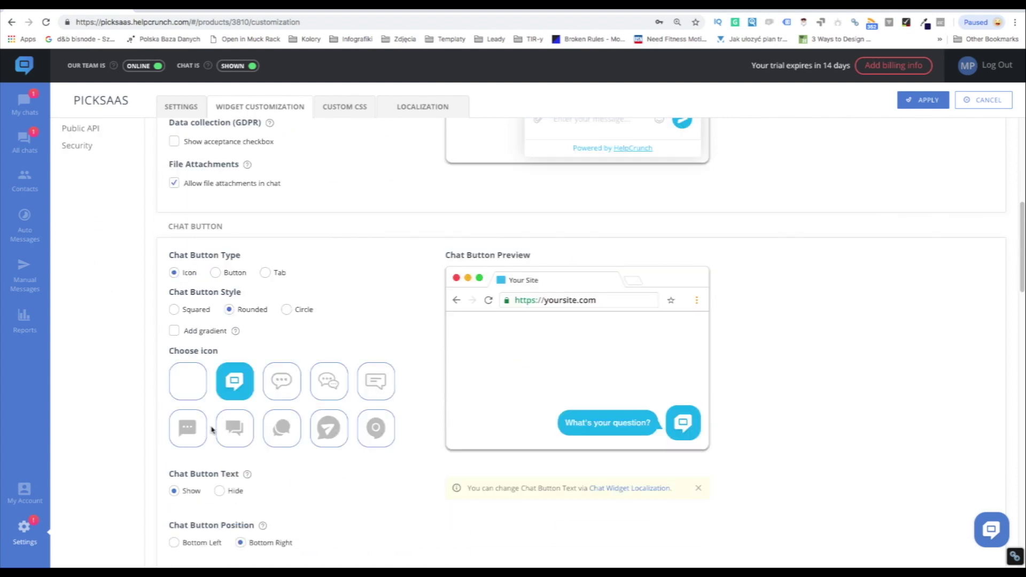
click(287, 399)
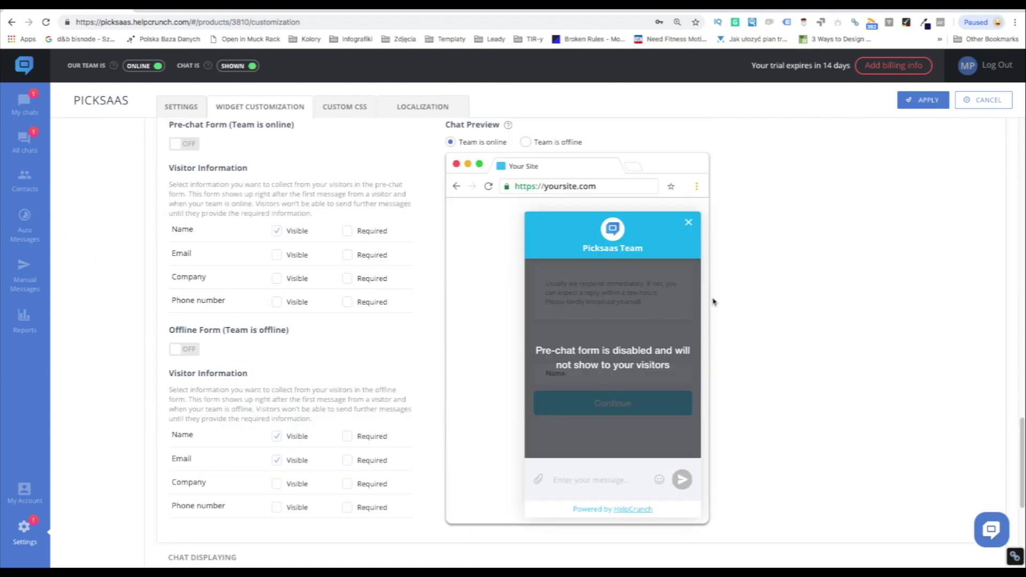
Step: Enable the pre-chat form for the online team, asking for Email instead of Name
click(195, 150)
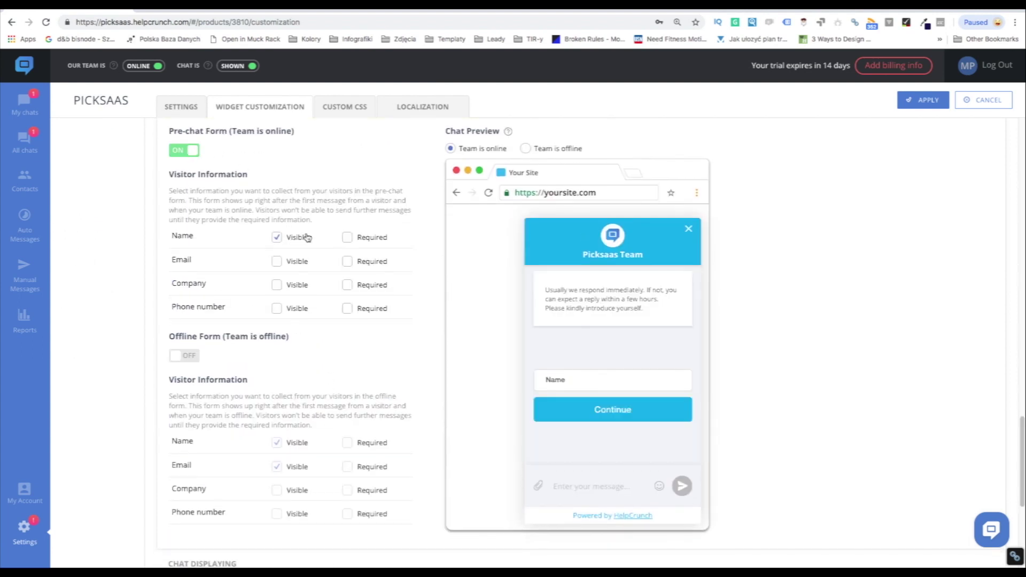
click(277, 238)
click(276, 262)
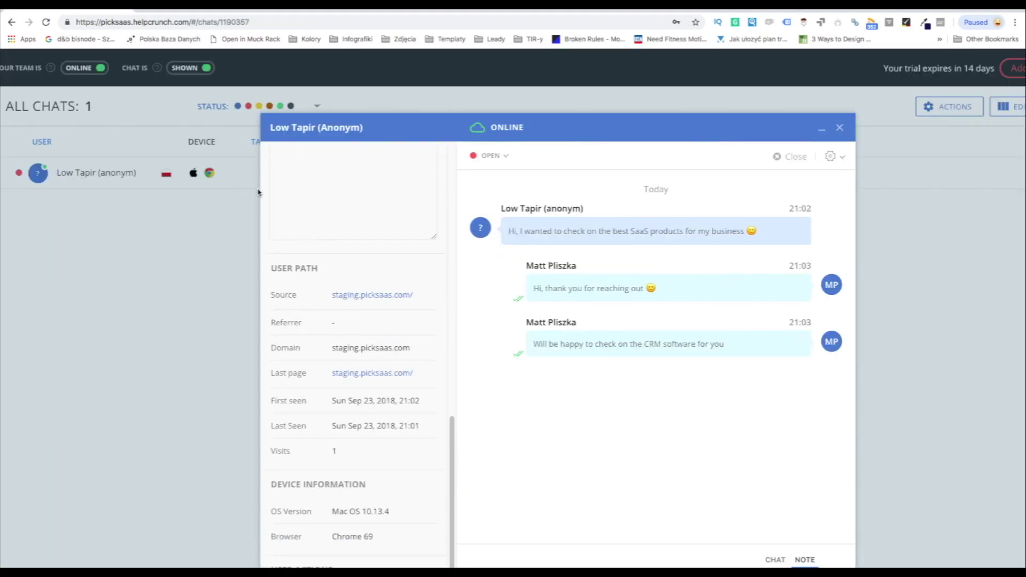
Step: Review the chat's action menu, then the Agents, Departments and Saved Responses settings
click(840, 154)
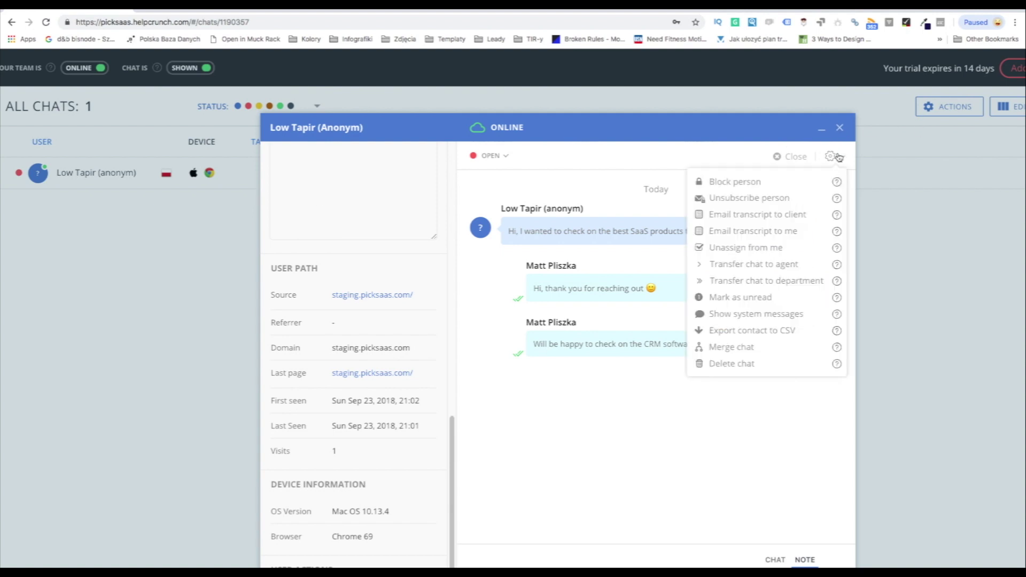
click(728, 268)
click(101, 241)
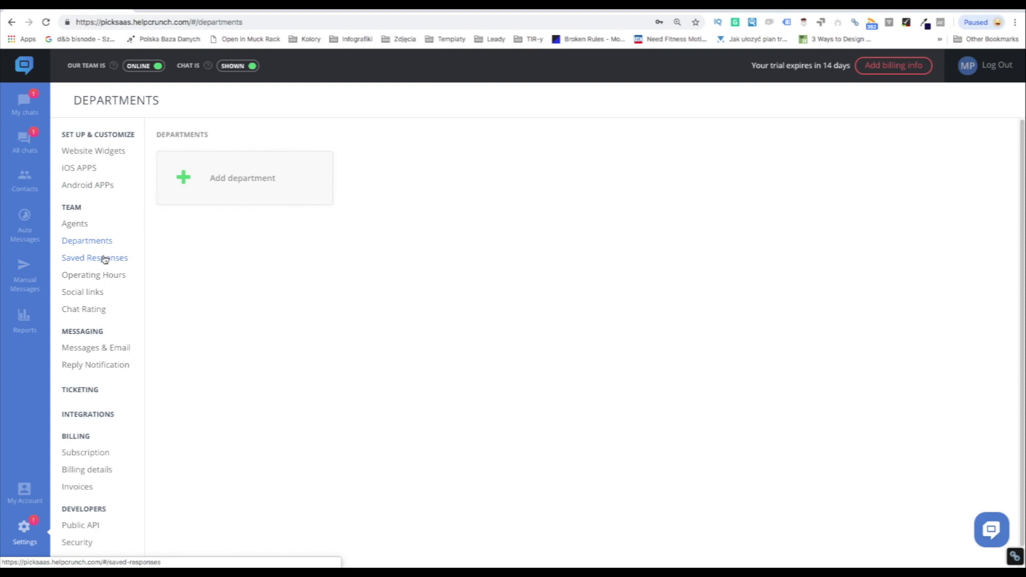
click(104, 259)
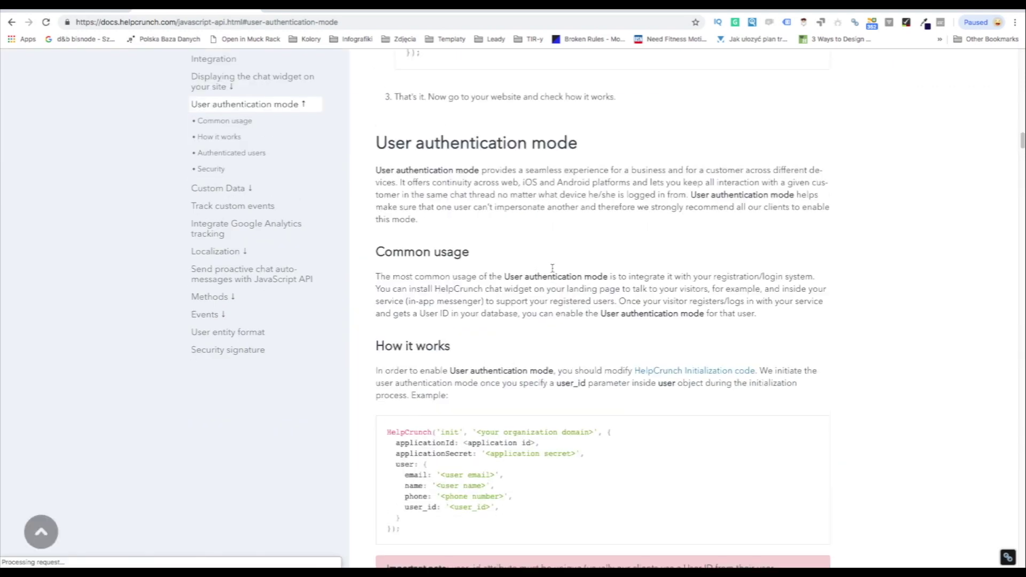
scroll(551, 268, up, 3)
scroll(552, 268, up, 5)
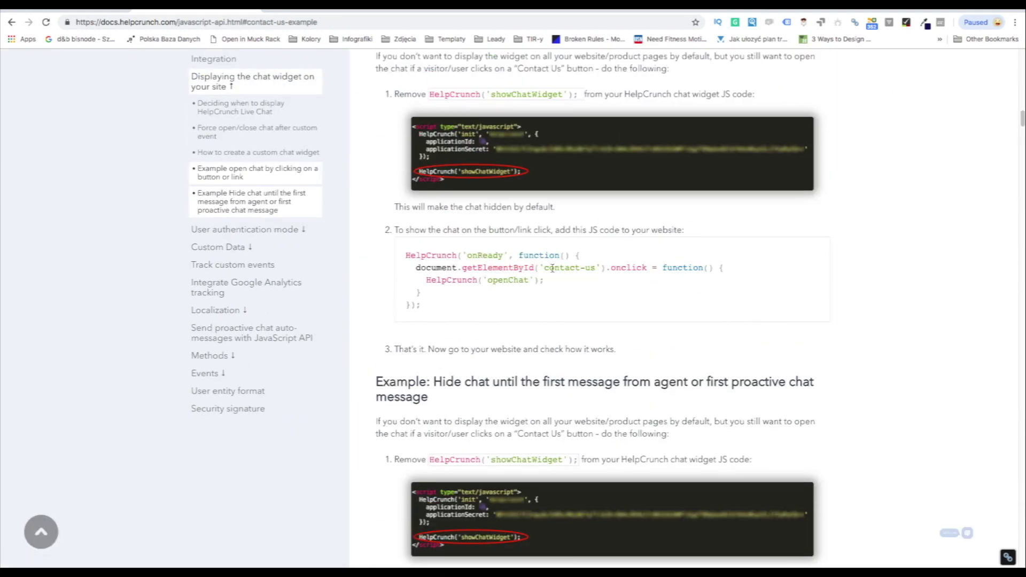
scroll(552, 269, up, 5)
scroll(551, 271, up, 3)
scroll(551, 272, up, 12)
scroll(552, 270, down, 1)
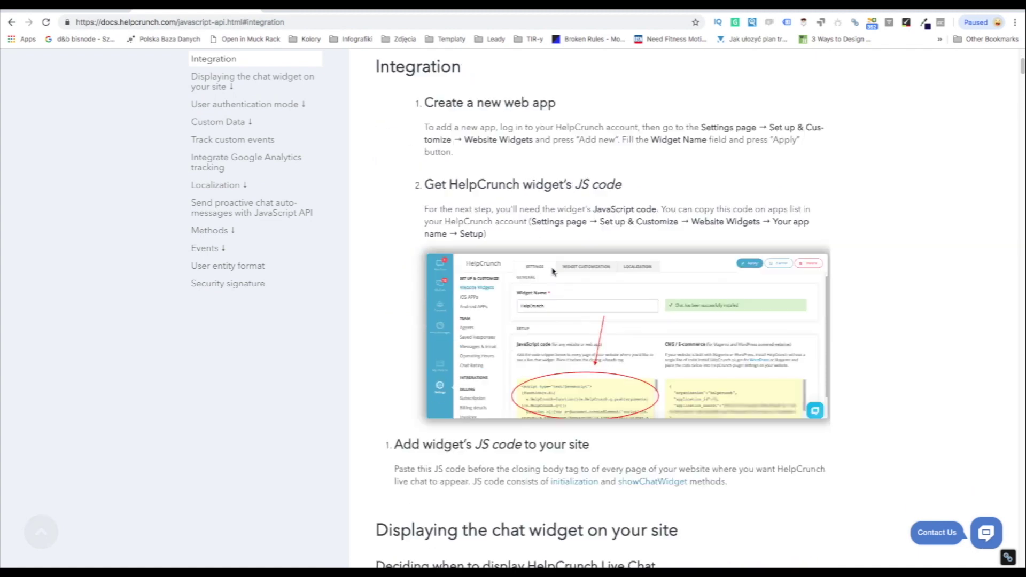
scroll(551, 270, down, 6)
scroll(552, 267, down, 7)
scroll(551, 268, down, 1)
scroll(551, 268, down, 3)
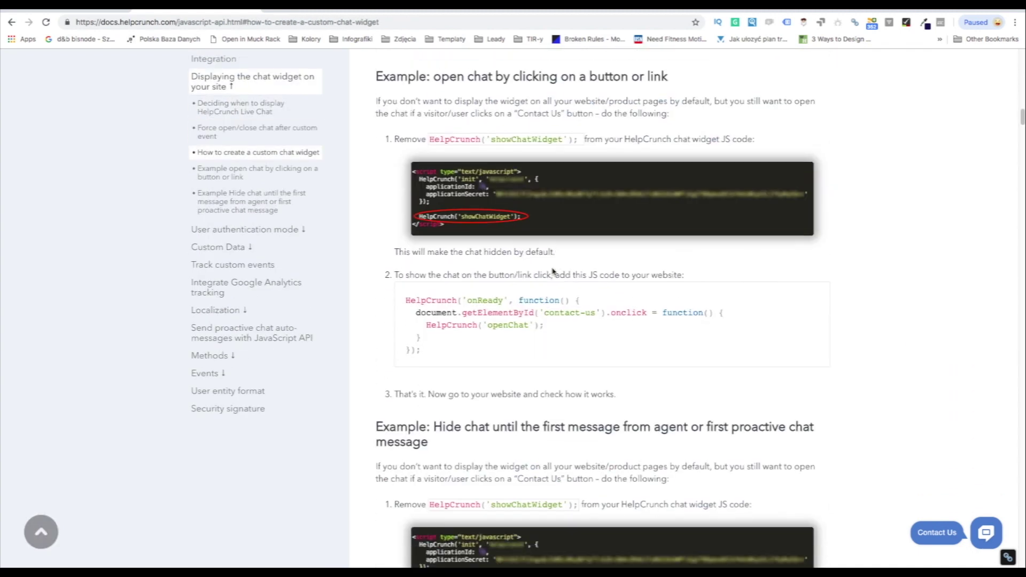
scroll(551, 269, down, 3)
scroll(552, 269, down, 1)
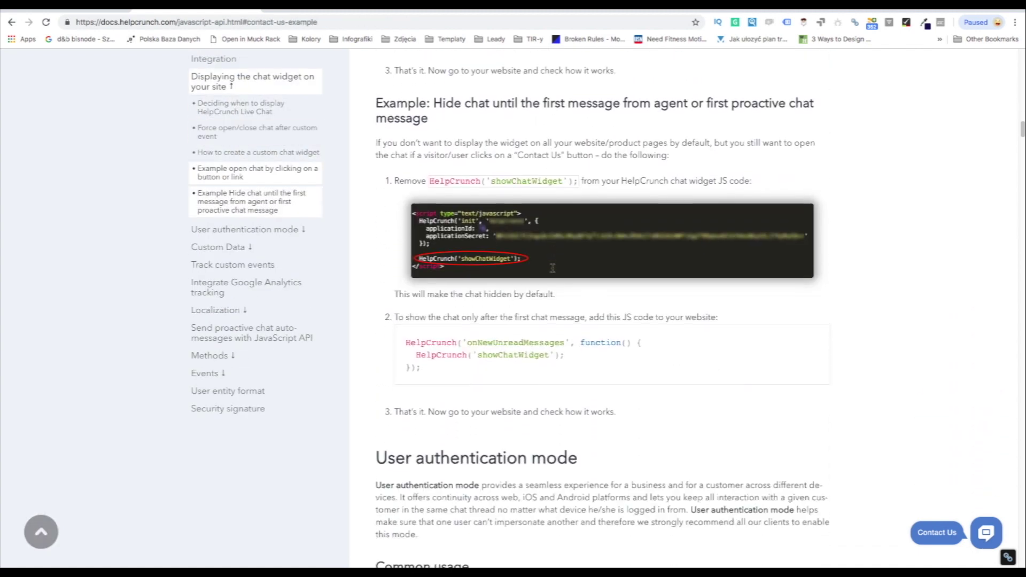
Step: Jump to the User authentication mode section of the JavaScript API docs
click(259, 230)
scroll(595, 276, down, 3)
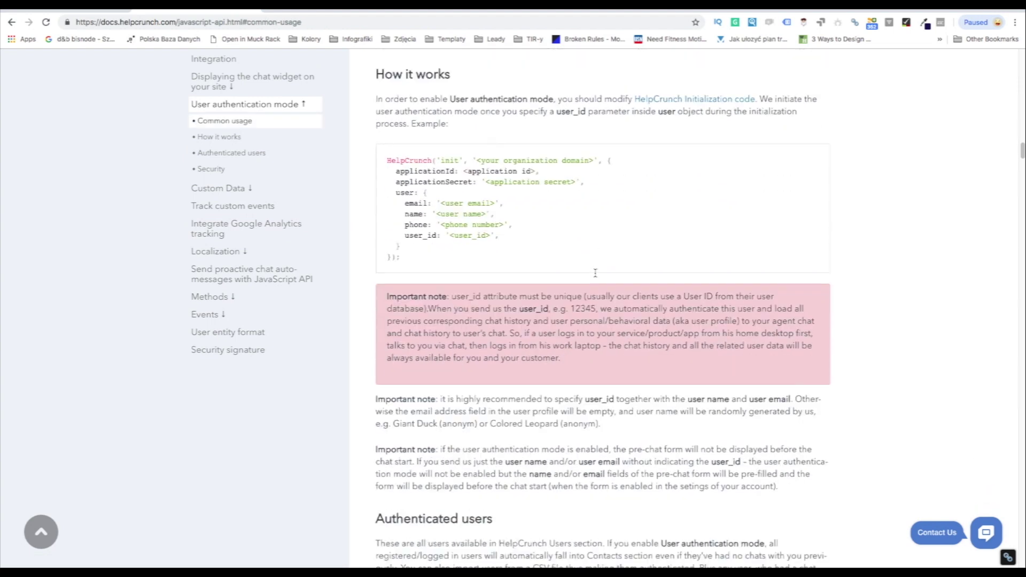
scroll(596, 276, down, 1)
scroll(595, 275, down, 2)
scroll(594, 276, down, 1)
scroll(595, 276, down, 3)
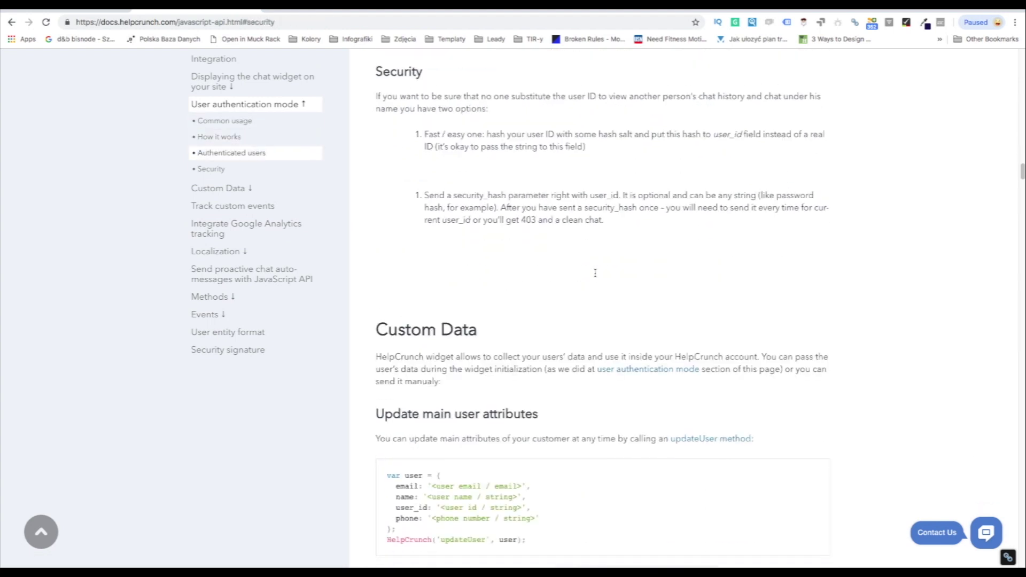
scroll(595, 276, up, 2)
scroll(596, 276, up, 4)
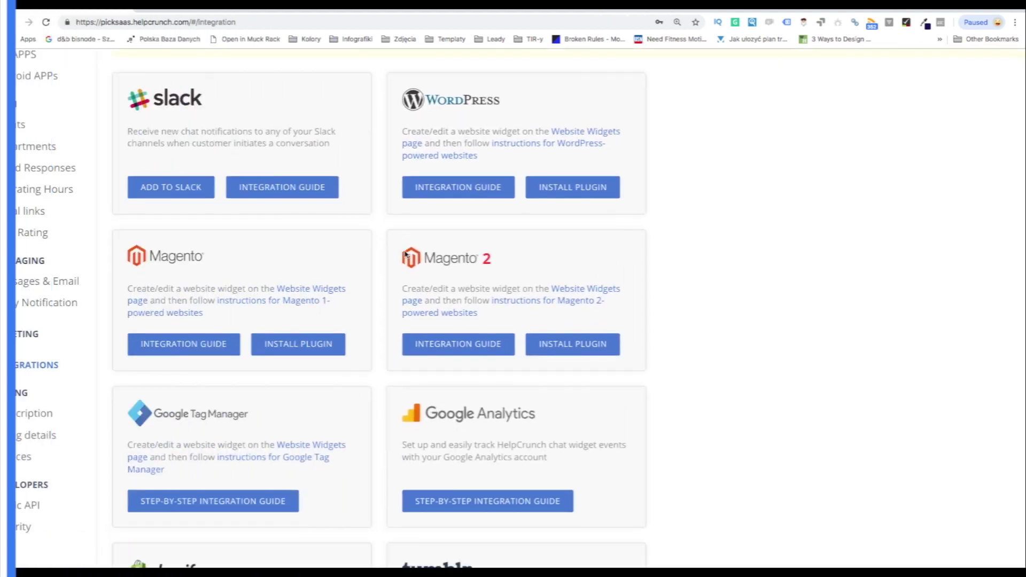
scroll(407, 255, down, 1)
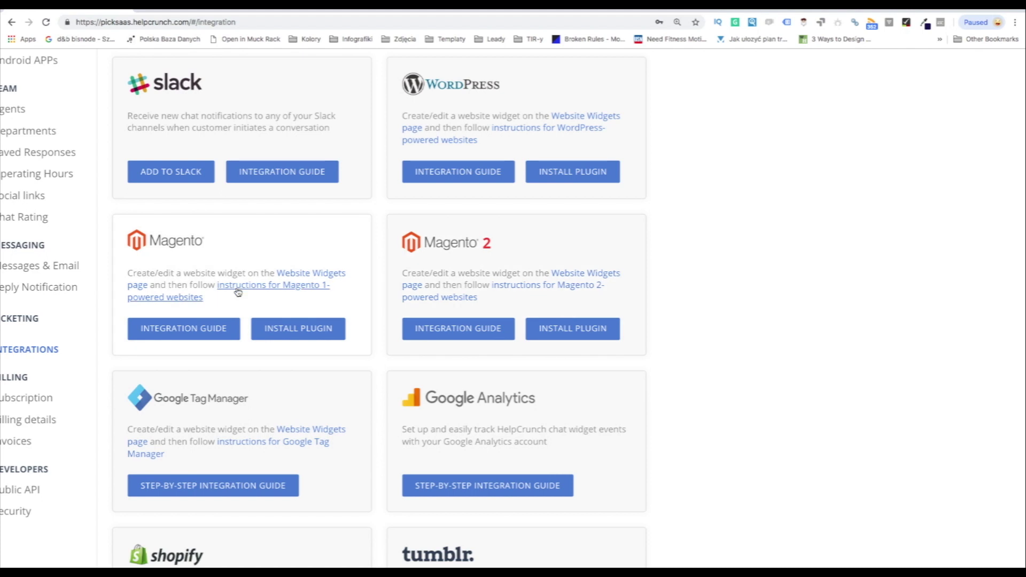
scroll(375, 289, down, 3)
scroll(375, 289, down, 2)
scroll(376, 289, down, 3)
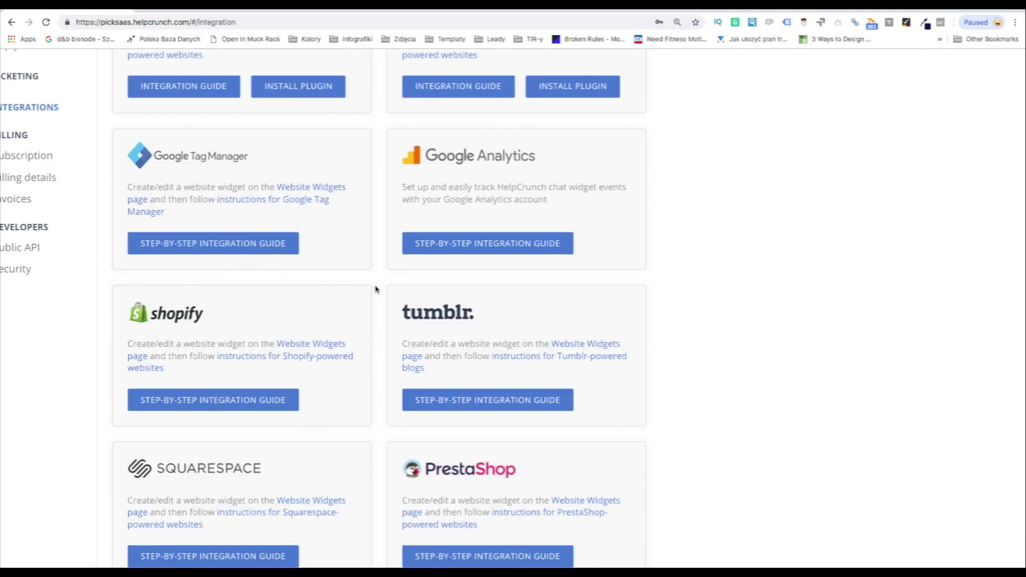
scroll(375, 289, down, 1)
Step: Open the Shopify step-by-step installation guide, then the Get Started docs section
click(216, 369)
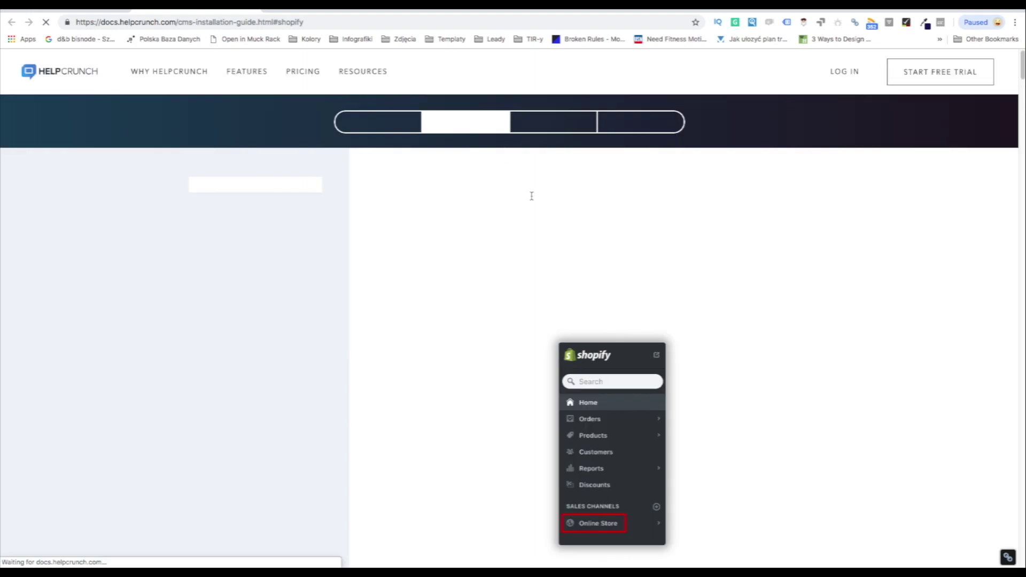
scroll(561, 208, down, 1)
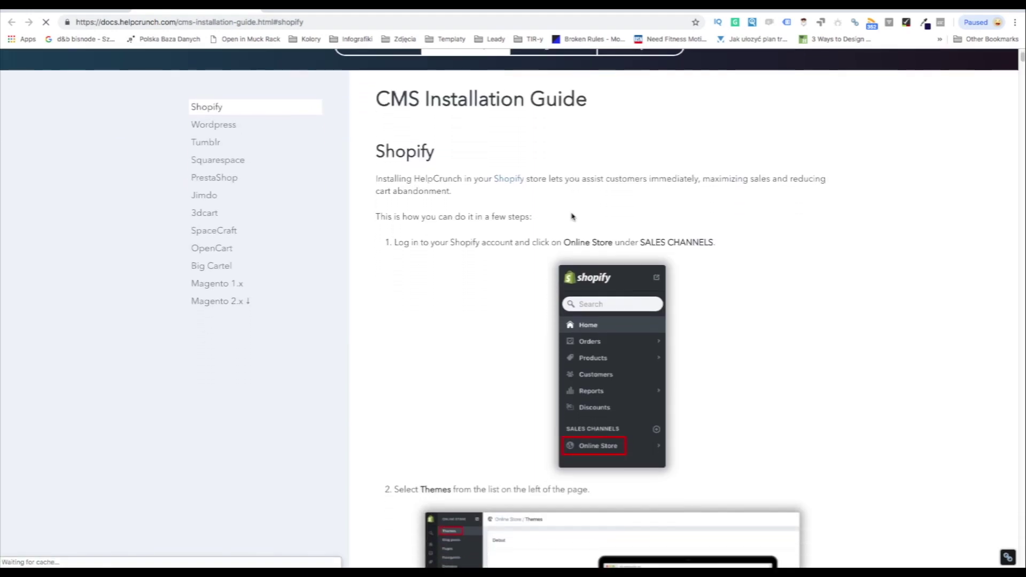
scroll(571, 217, down, 2)
scroll(572, 217, down, 1)
scroll(571, 216, down, 2)
scroll(572, 216, down, 5)
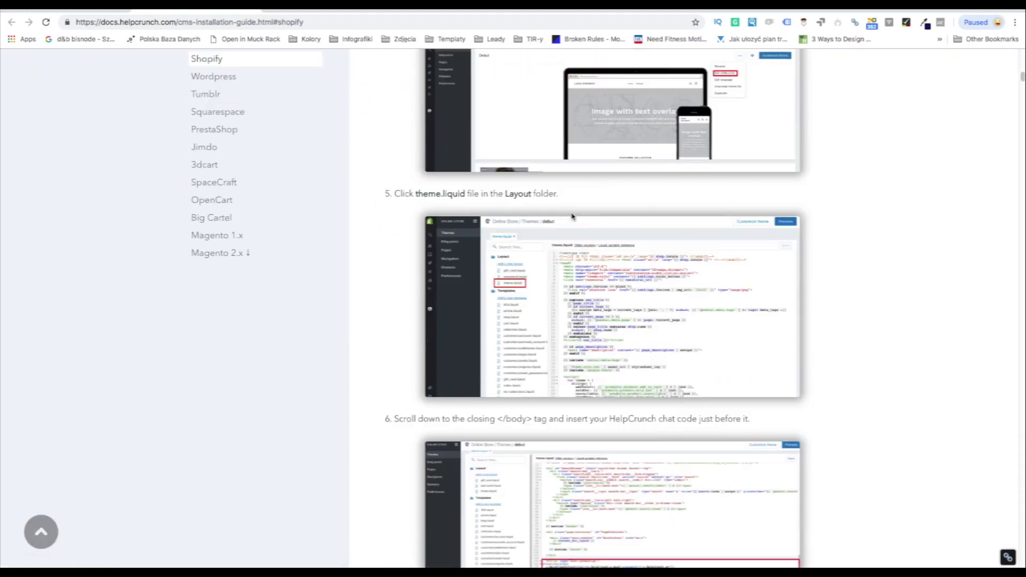
scroll(571, 216, down, 1)
scroll(571, 217, down, 4)
scroll(572, 216, up, 3)
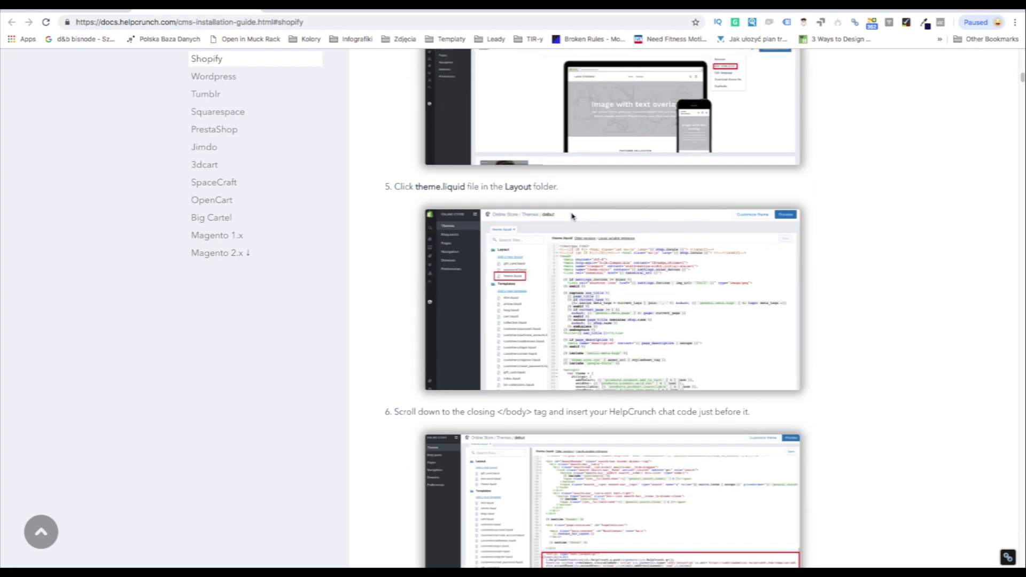
scroll(571, 216, down, 3)
scroll(571, 216, down, 4)
scroll(331, 209, up, 15)
scroll(332, 209, down, 1)
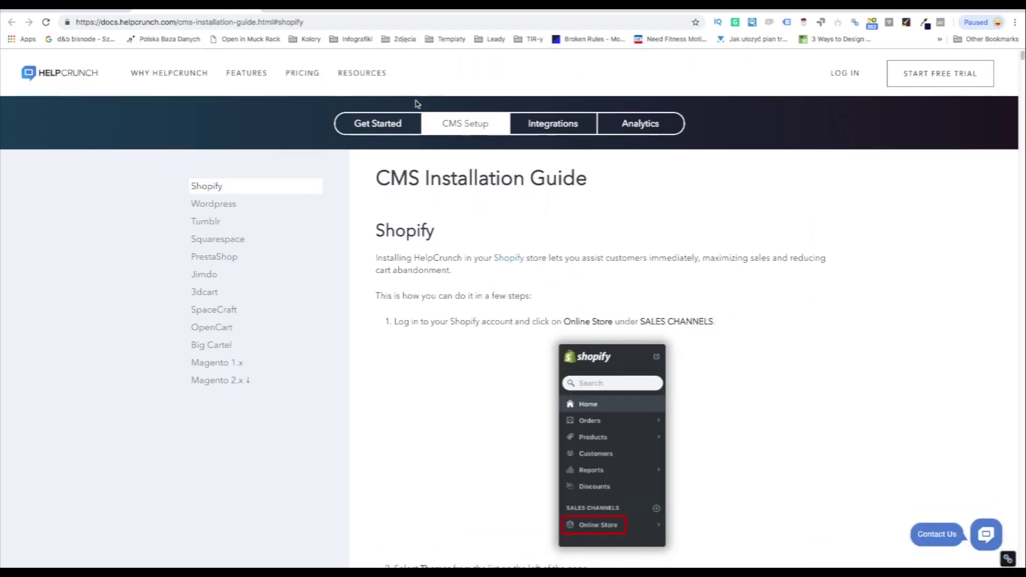
click(553, 122)
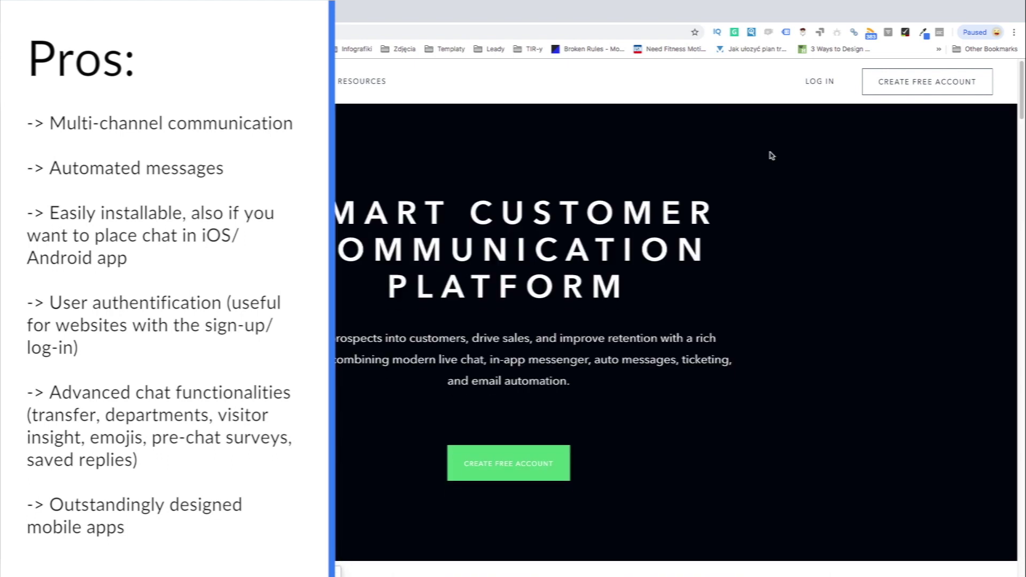
scroll(771, 155, down, 2)
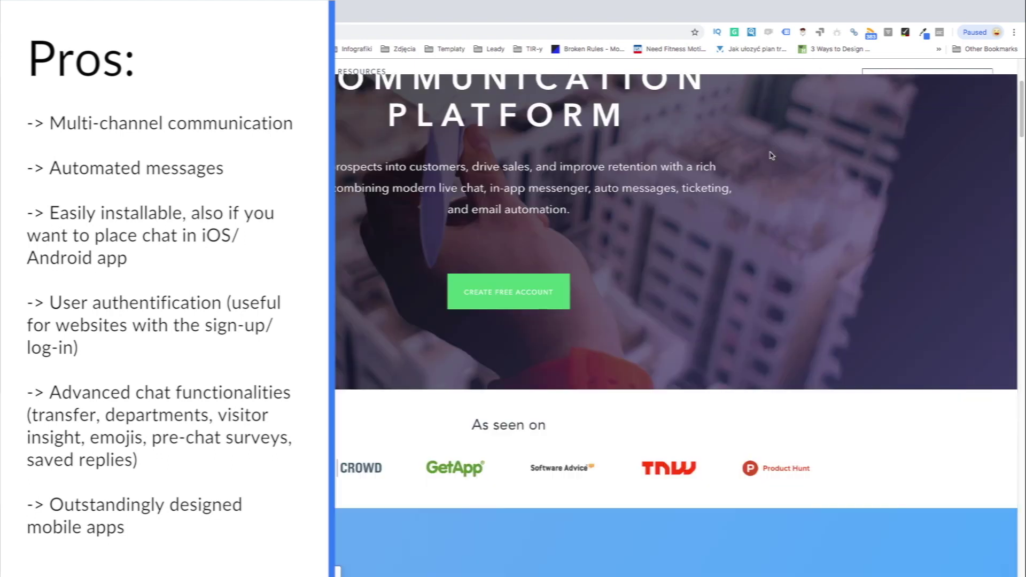
scroll(770, 155, down, 5)
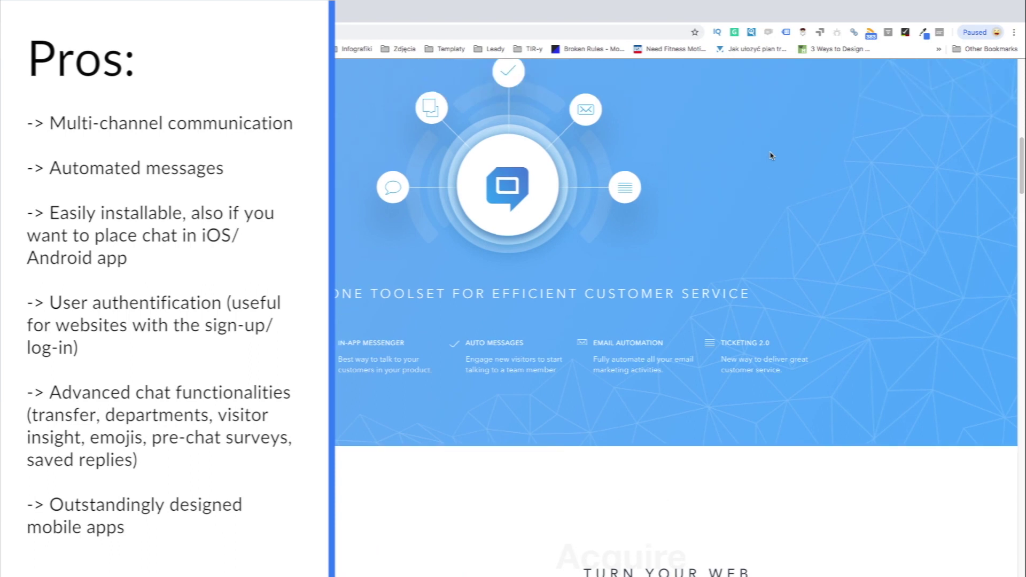
scroll(770, 156, down, 2)
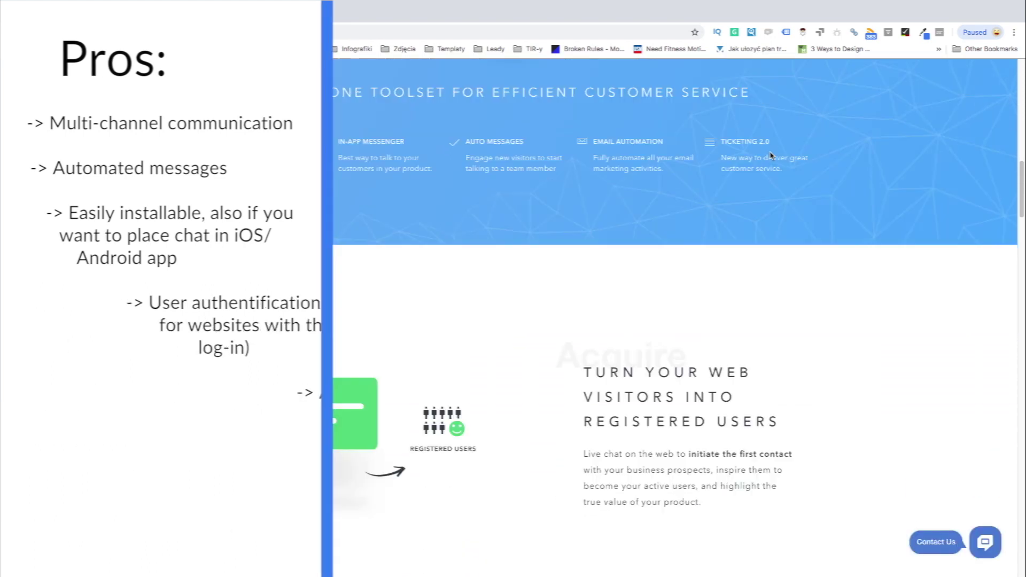
scroll(770, 156, down, 2)
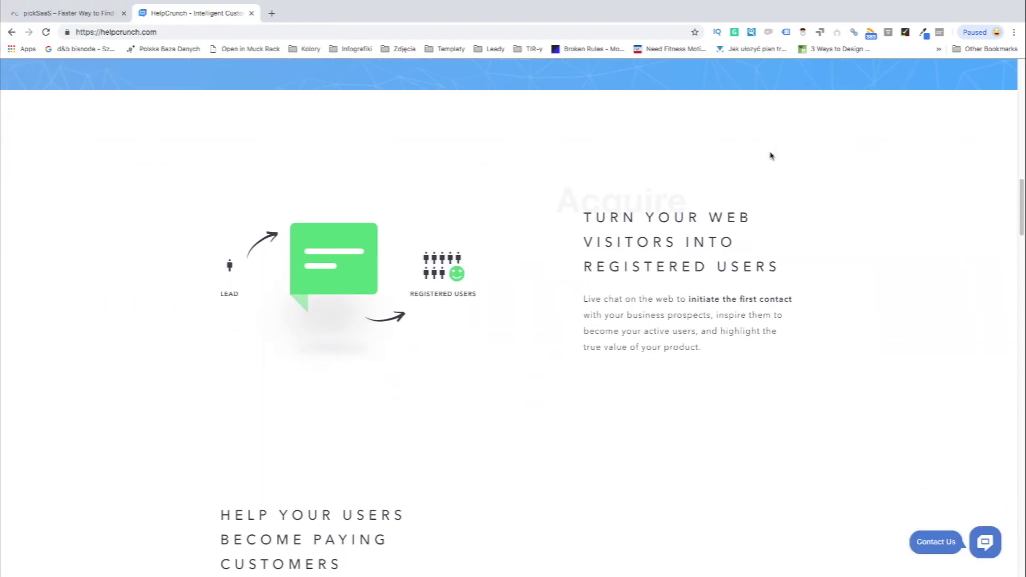
scroll(770, 156, down, 1)
scroll(770, 156, down, 2)
scroll(769, 156, down, 1)
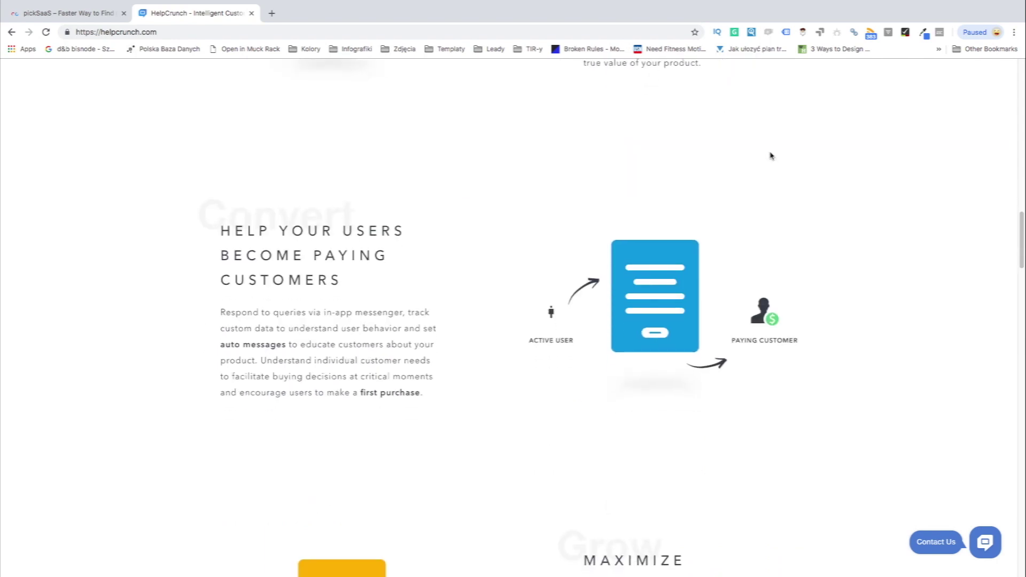
scroll(771, 155, down, 2)
scroll(770, 156, down, 2)
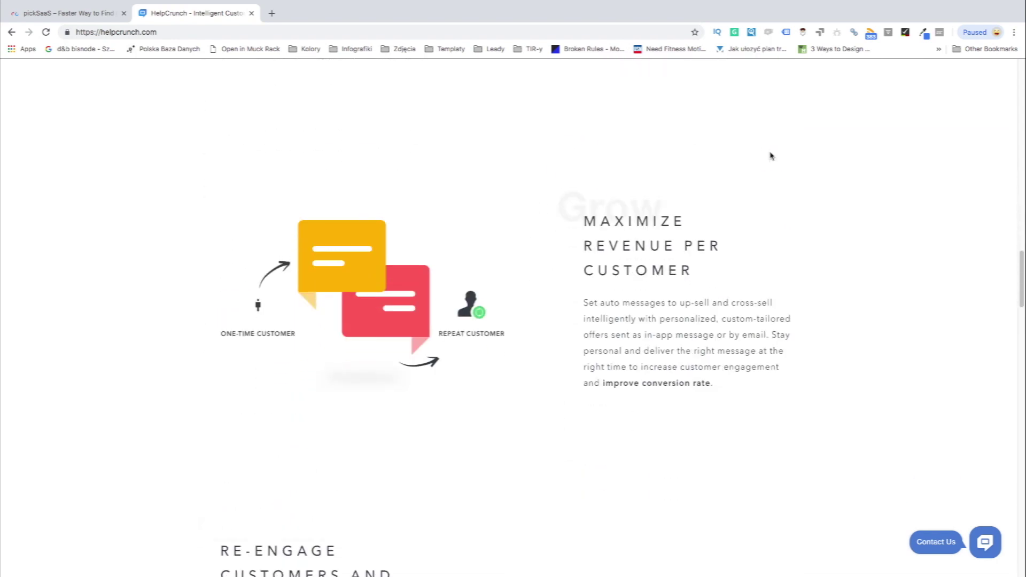
scroll(770, 155, down, 1)
scroll(770, 155, down, 4)
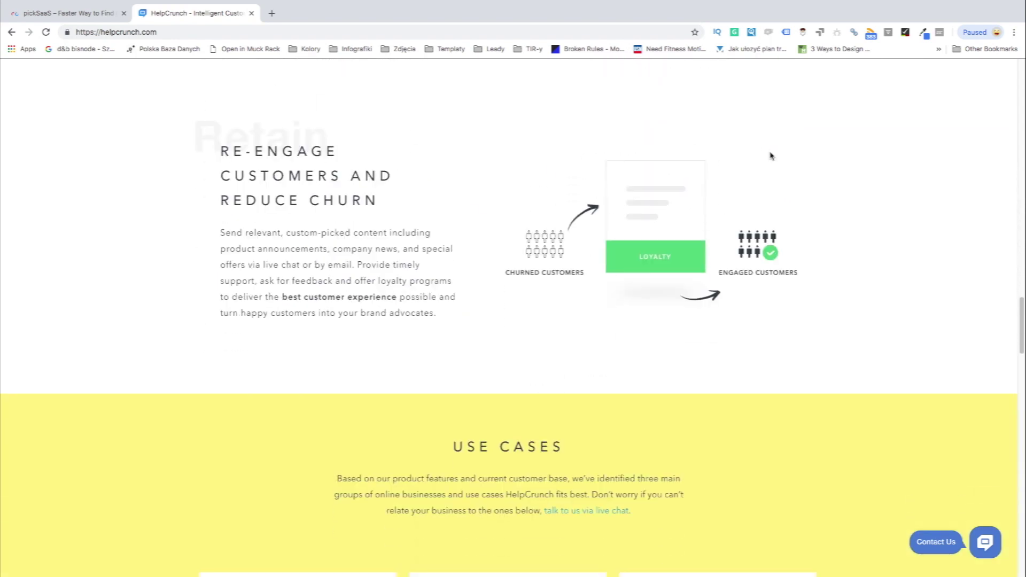
scroll(771, 156, down, 1)
scroll(770, 156, down, 1)
scroll(770, 156, down, 2)
scroll(770, 156, down, 2)
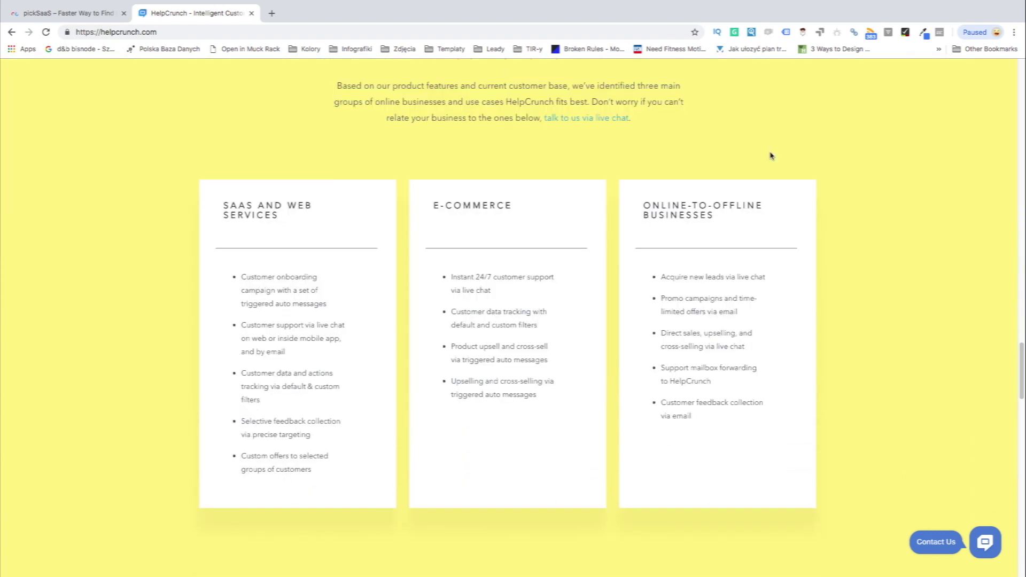
scroll(771, 155, down, 3)
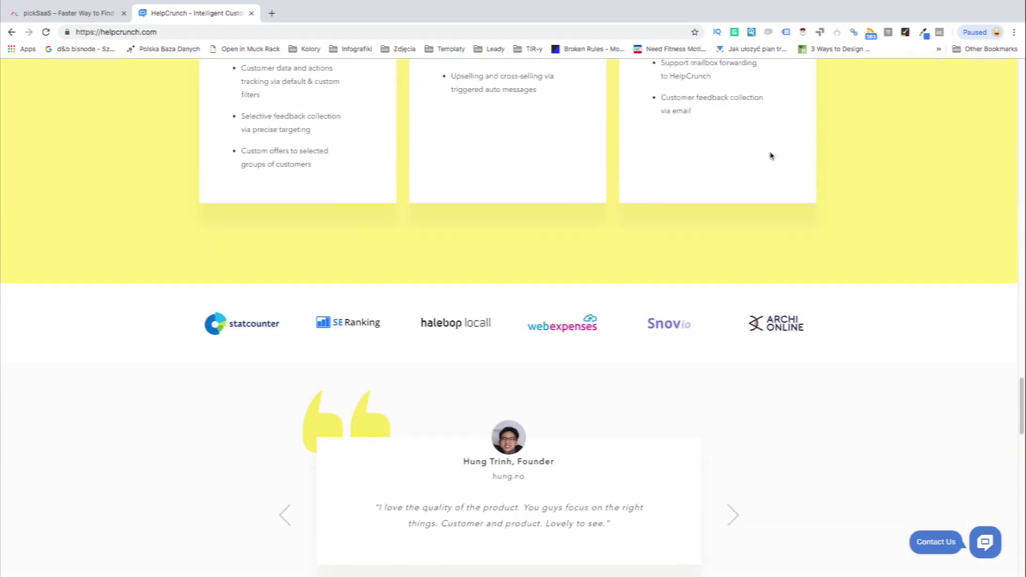
scroll(770, 155, down, 1)
scroll(770, 155, down, 1)
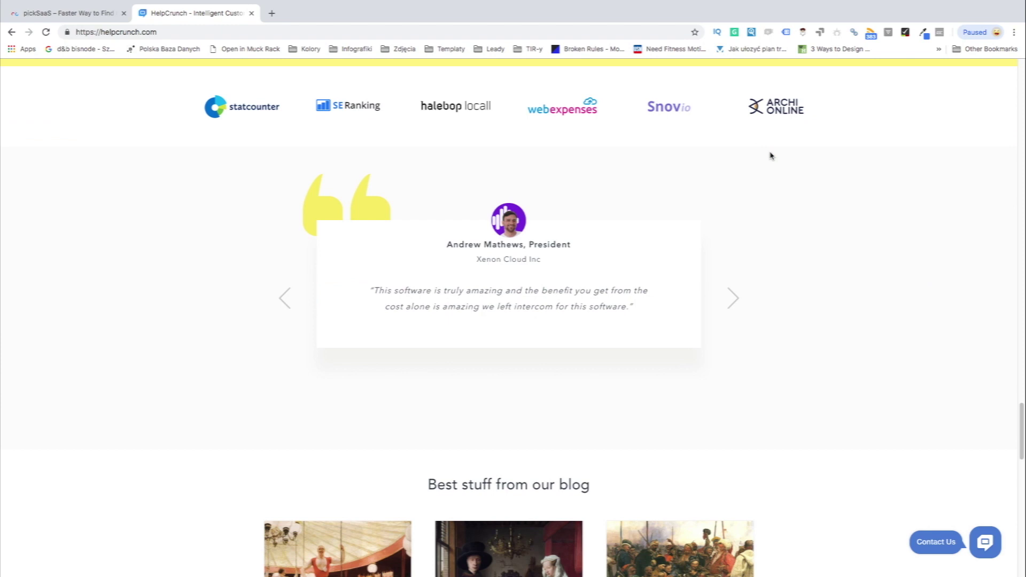
scroll(770, 156, down, 2)
scroll(769, 156, down, 1)
scroll(770, 156, down, 2)
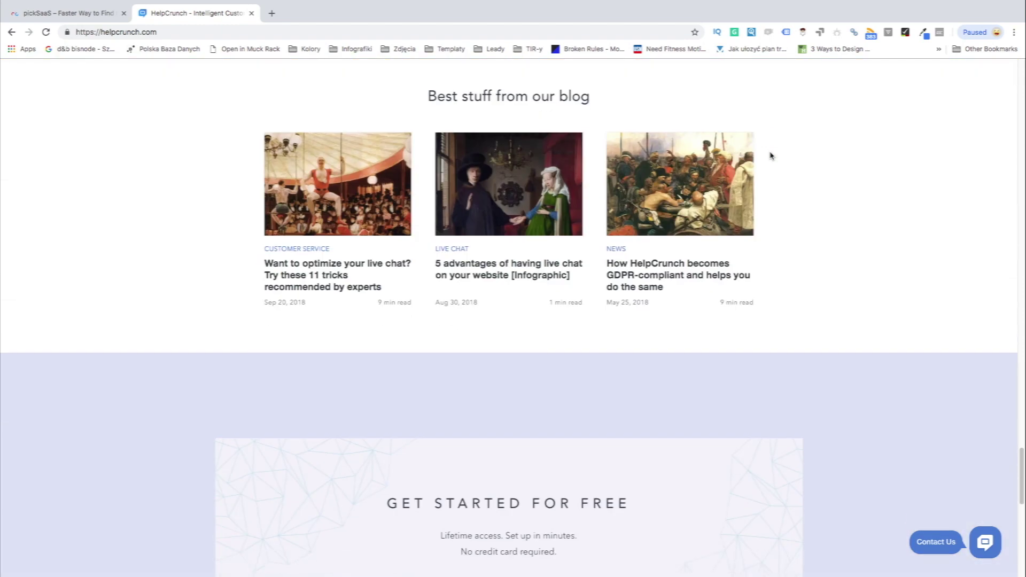
scroll(770, 155, down, 2)
scroll(770, 155, down, 2)
scroll(770, 156, down, 1)
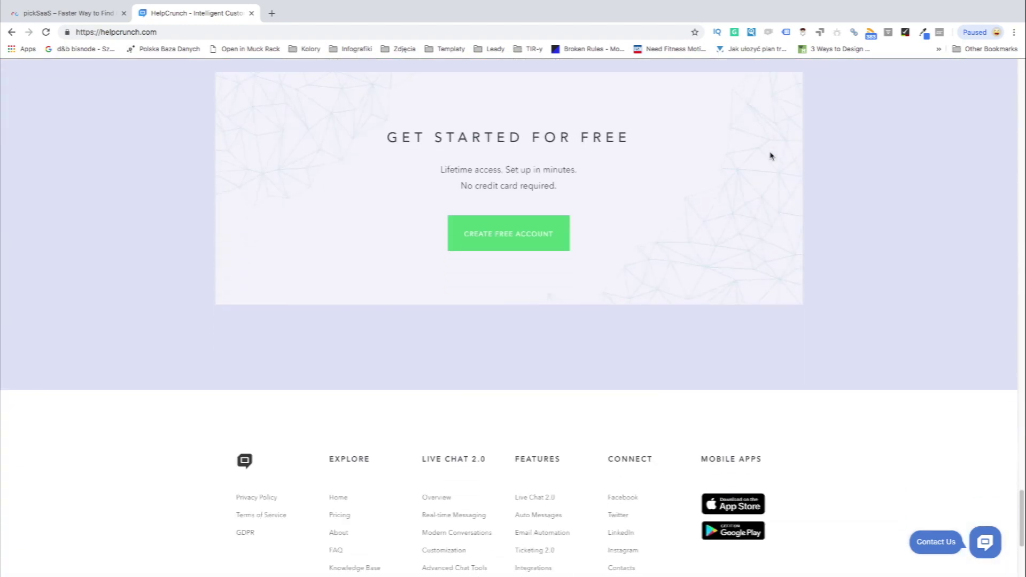
scroll(770, 155, down, 1)
scroll(771, 156, down, 1)
scroll(770, 155, up, 3)
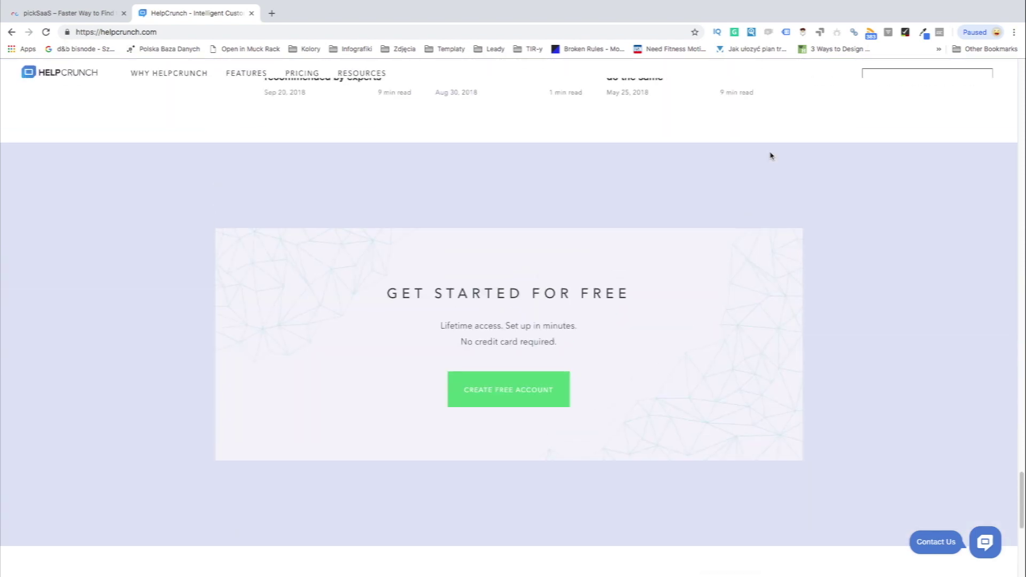
scroll(770, 155, up, 1)
scroll(770, 156, up, 5)
scroll(770, 155, up, 5)
scroll(770, 156, up, 5)
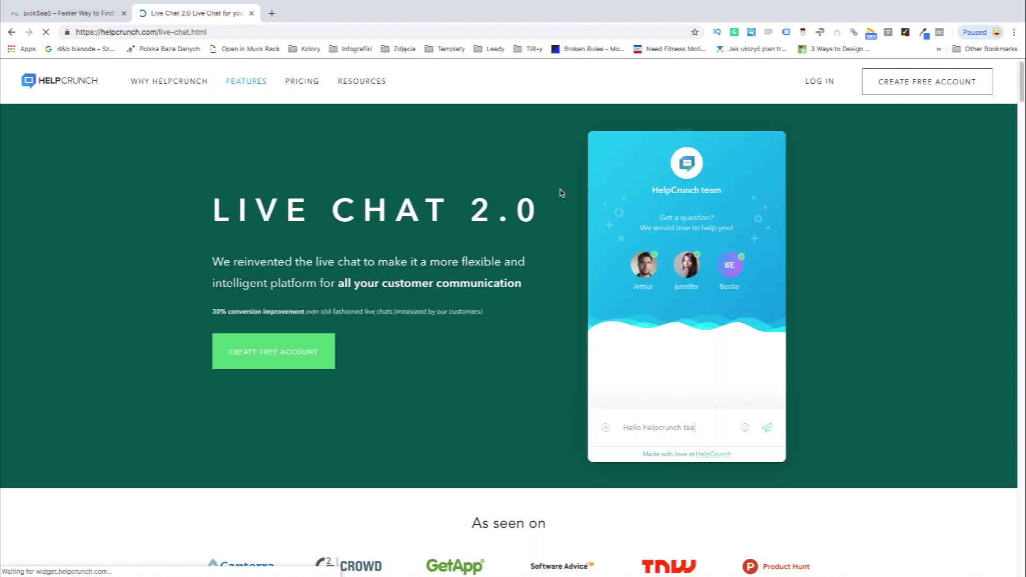
scroll(561, 193, down, 1)
scroll(561, 193, down, 2)
scroll(561, 193, down, 1)
scroll(561, 193, down, 2)
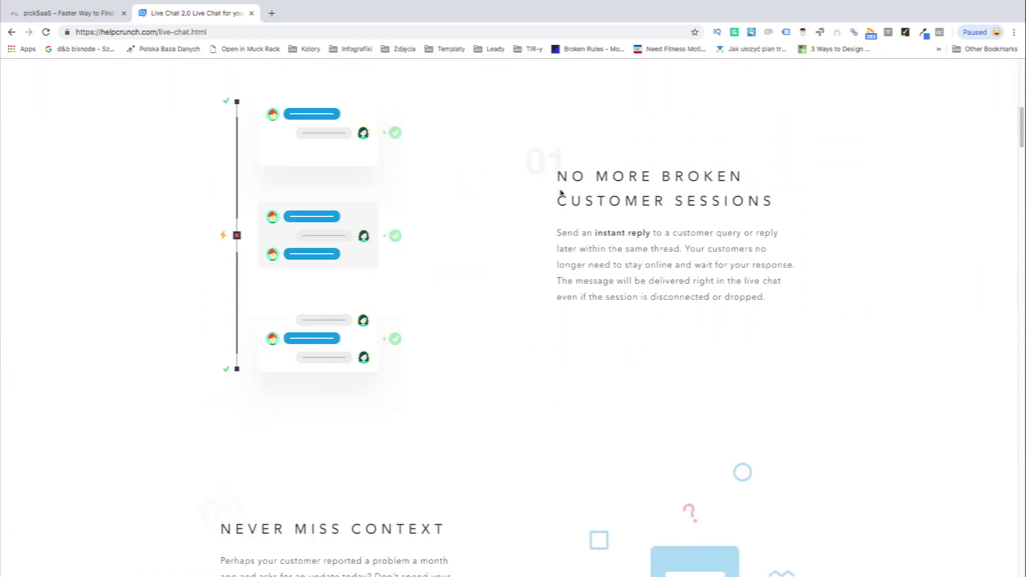
scroll(561, 193, down, 1)
scroll(560, 192, down, 1)
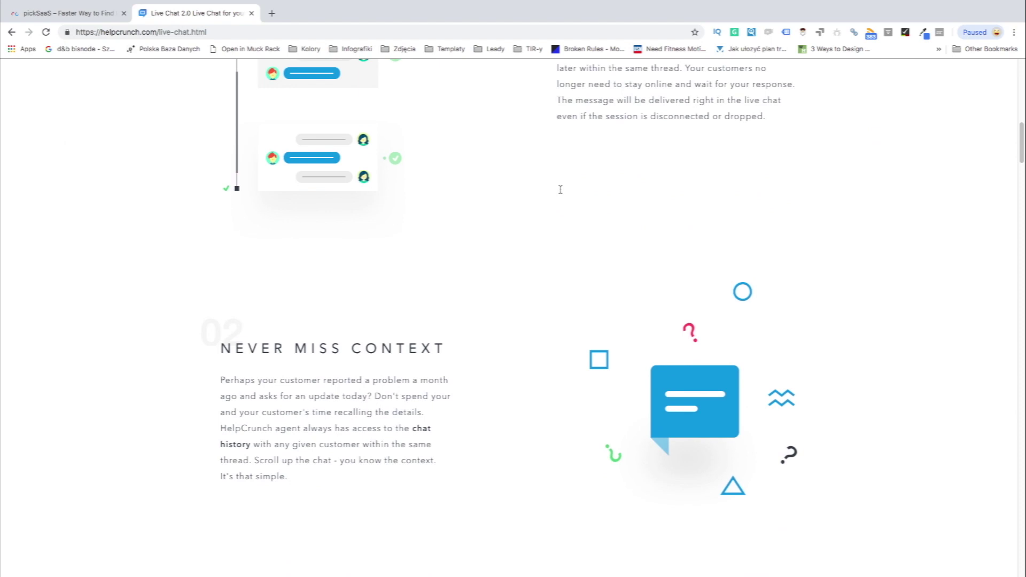
scroll(560, 193, down, 2)
scroll(559, 193, down, 1)
scroll(560, 193, down, 1)
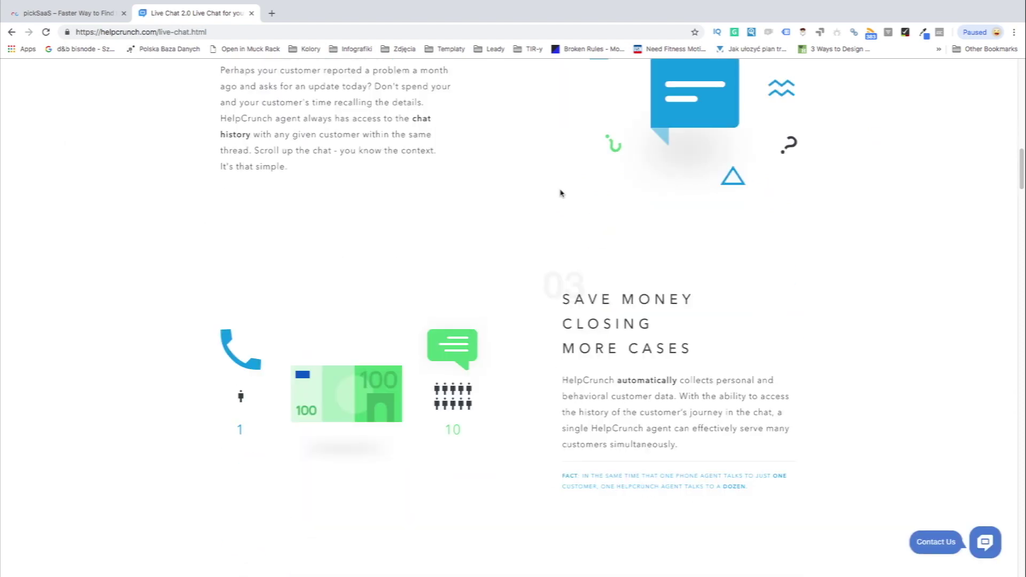
scroll(561, 193, down, 1)
scroll(561, 192, down, 1)
scroll(560, 193, down, 2)
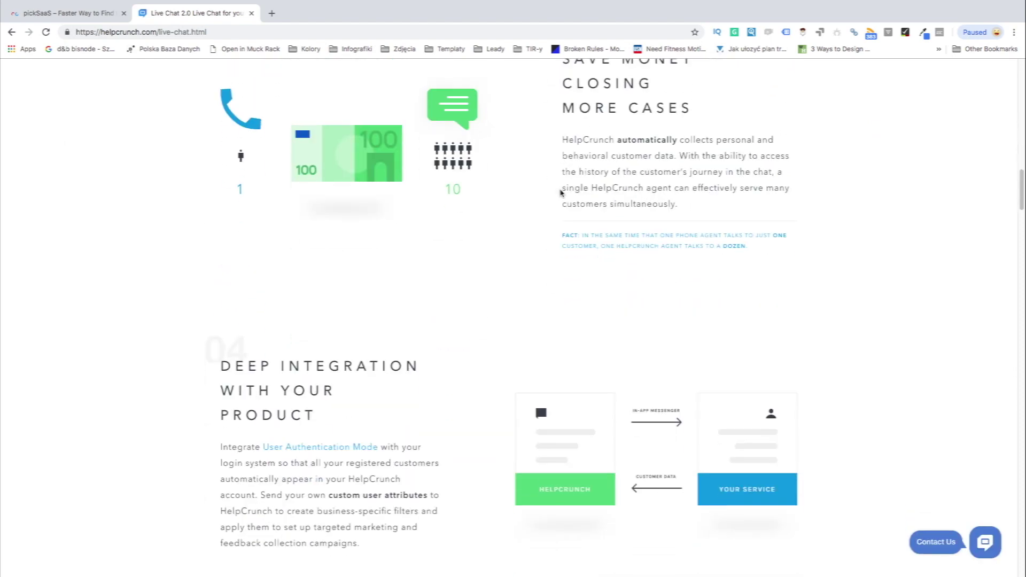
scroll(560, 193, down, 2)
scroll(560, 193, down, 1)
scroll(561, 192, down, 2)
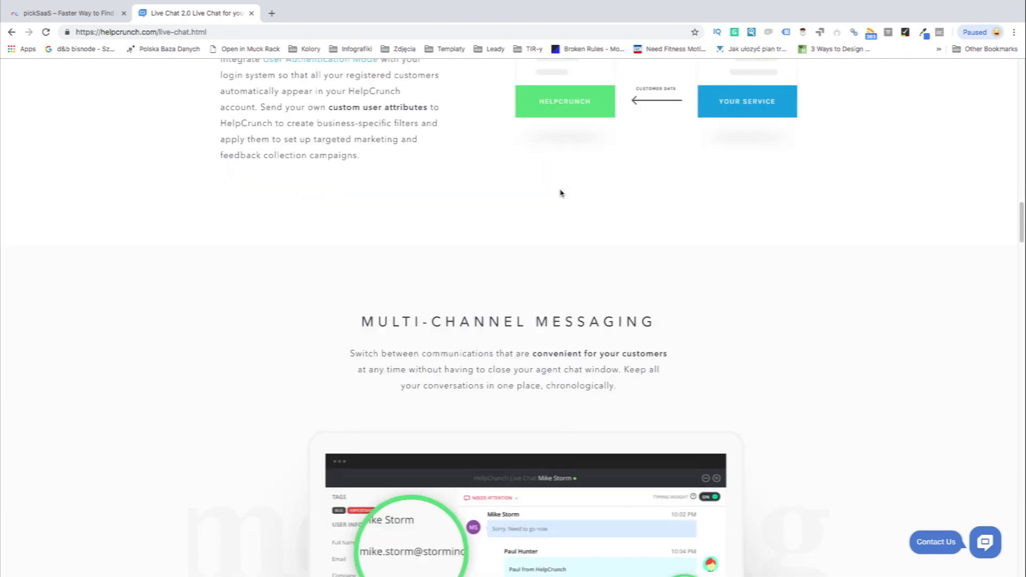
scroll(560, 192, down, 1)
scroll(560, 193, down, 2)
scroll(560, 193, down, 2)
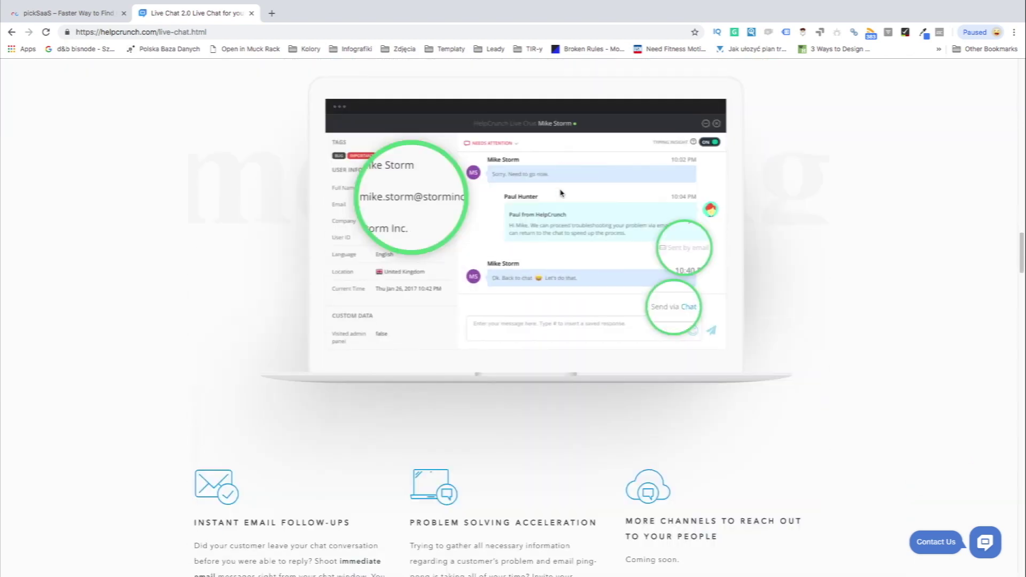
scroll(560, 193, down, 2)
scroll(560, 192, down, 1)
scroll(560, 192, down, 1)
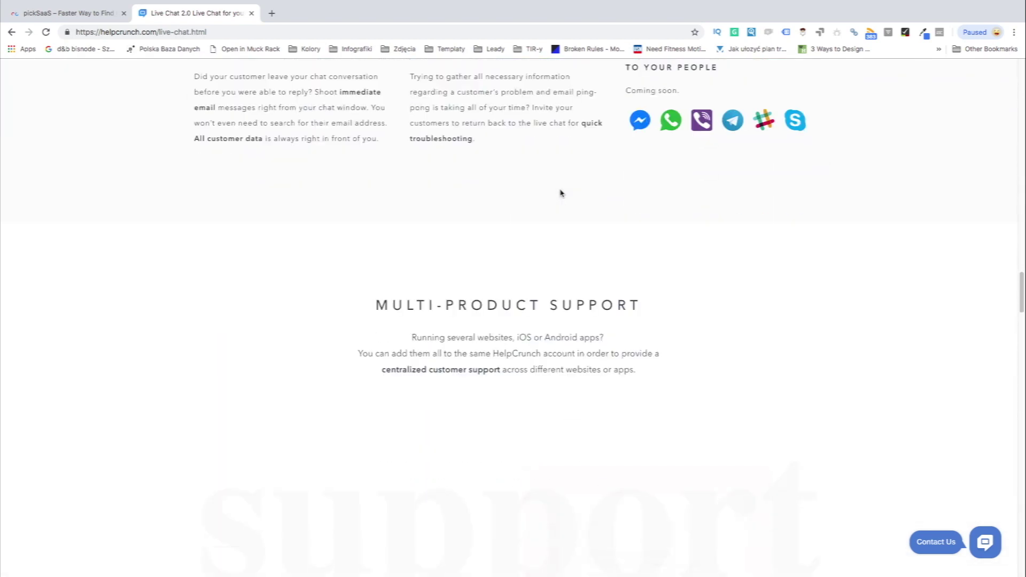
scroll(560, 193, down, 2)
scroll(561, 192, down, 1)
scroll(560, 192, down, 2)
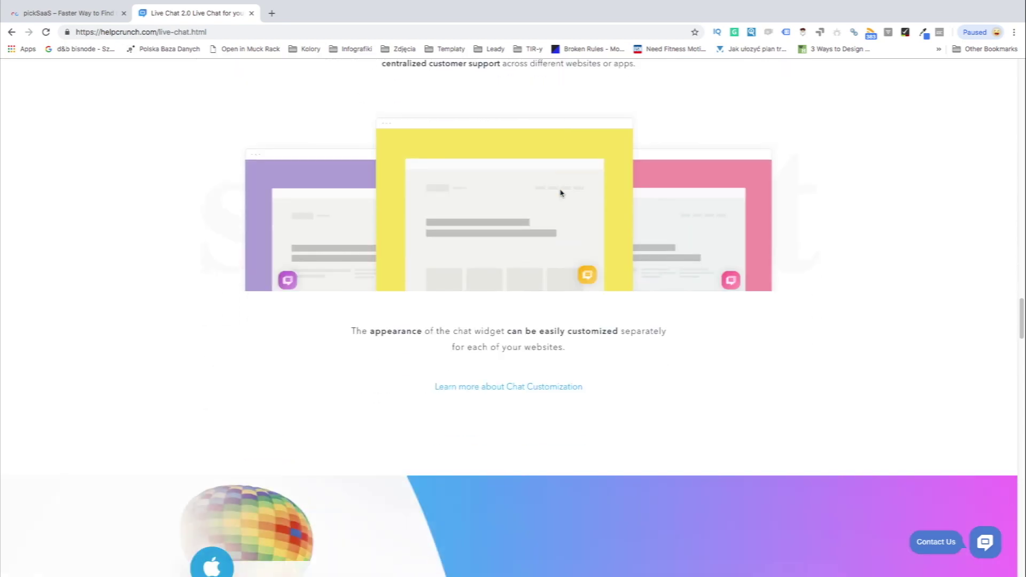
scroll(560, 192, down, 2)
scroll(560, 193, down, 1)
scroll(560, 193, down, 2)
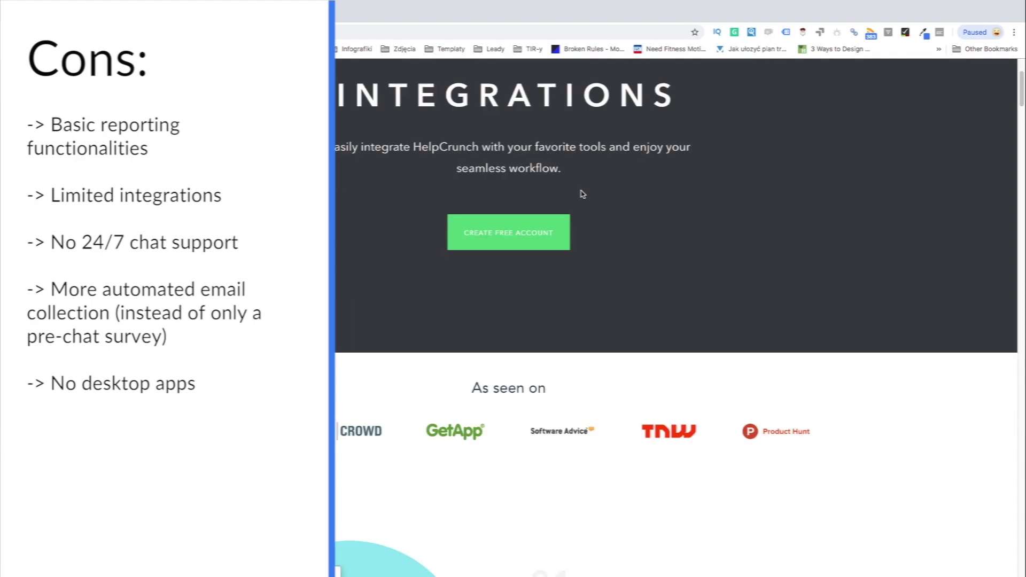
scroll(582, 195, down, 1)
scroll(582, 194, down, 1)
scroll(582, 195, down, 2)
scroll(583, 194, down, 1)
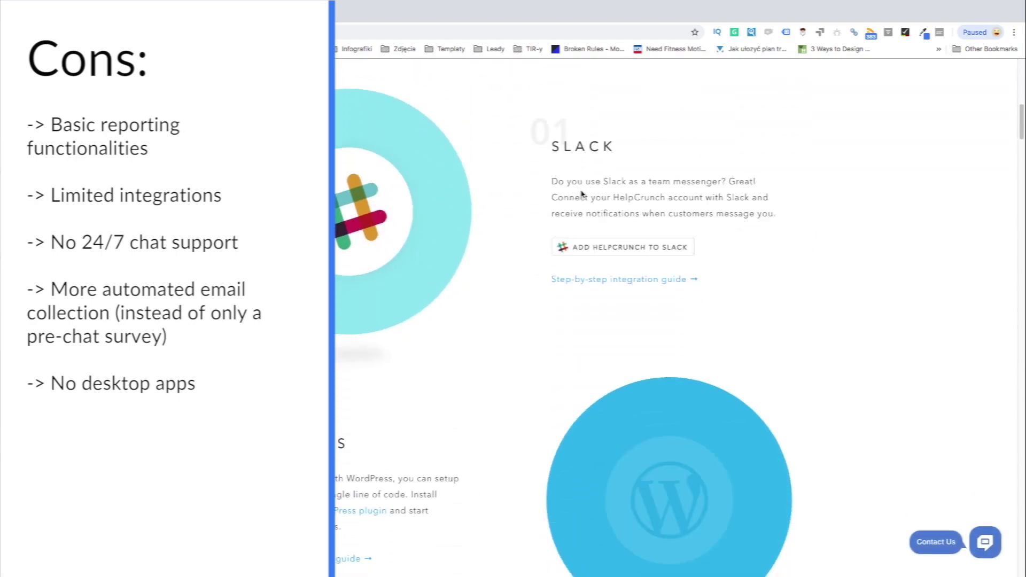
scroll(583, 194, down, 2)
scroll(582, 194, down, 2)
scroll(582, 194, down, 2)
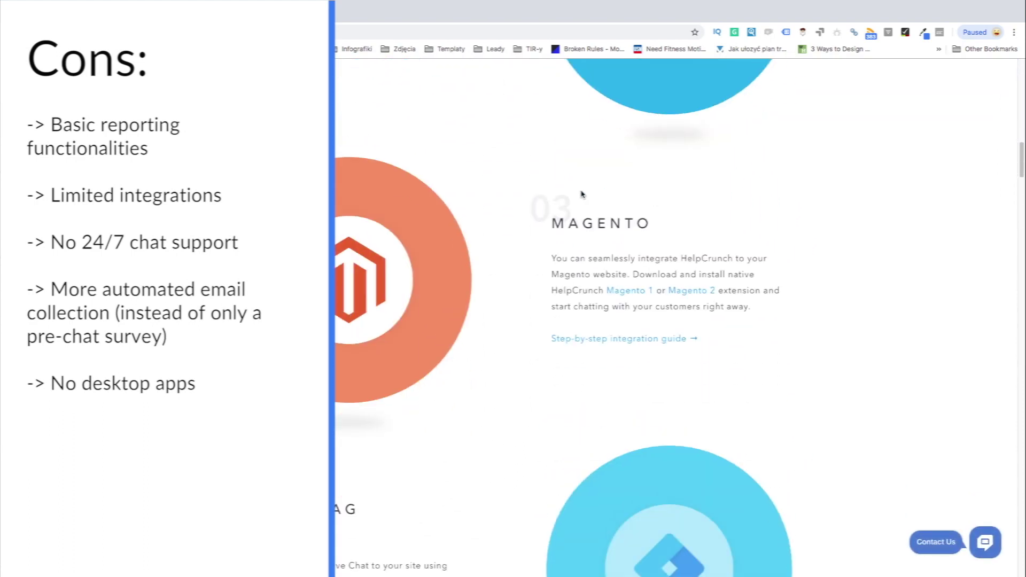
scroll(582, 194, down, 2)
scroll(582, 195, down, 2)
scroll(582, 195, down, 2)
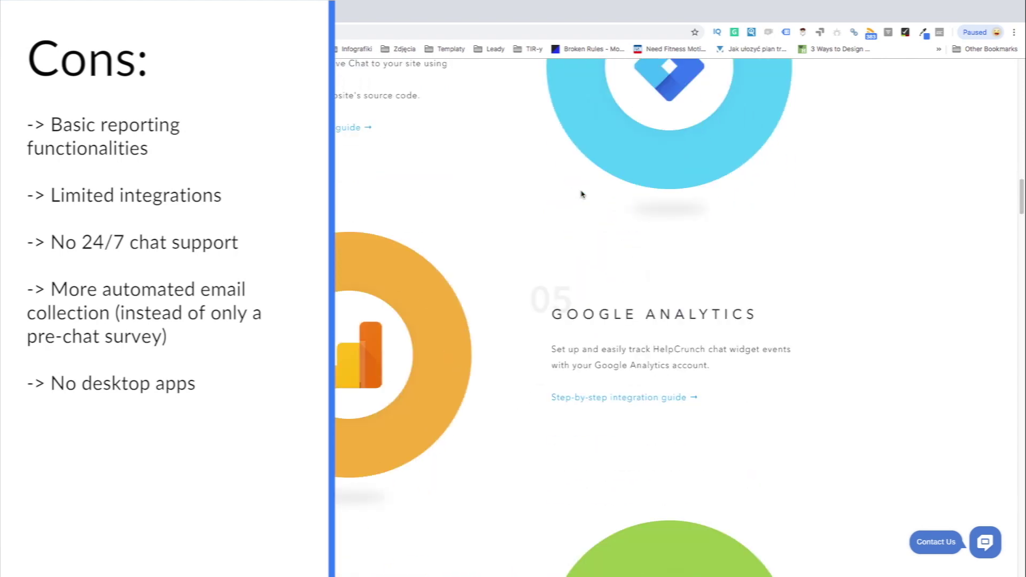
scroll(582, 195, down, 2)
scroll(582, 194, down, 3)
scroll(582, 191, down, 2)
scroll(581, 190, down, 4)
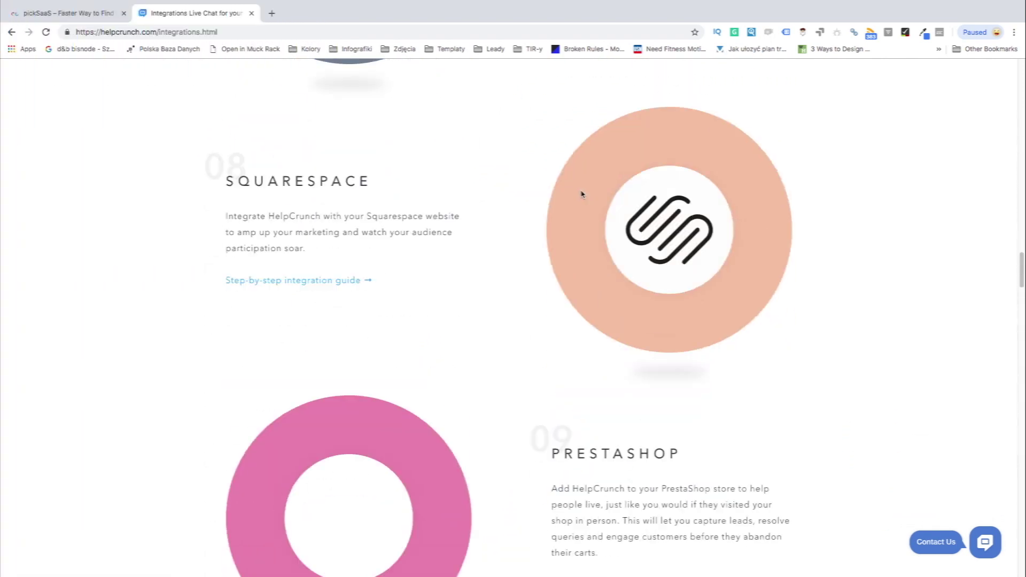
scroll(581, 191, down, 2)
scroll(581, 191, down, 3)
scroll(581, 191, down, 3)
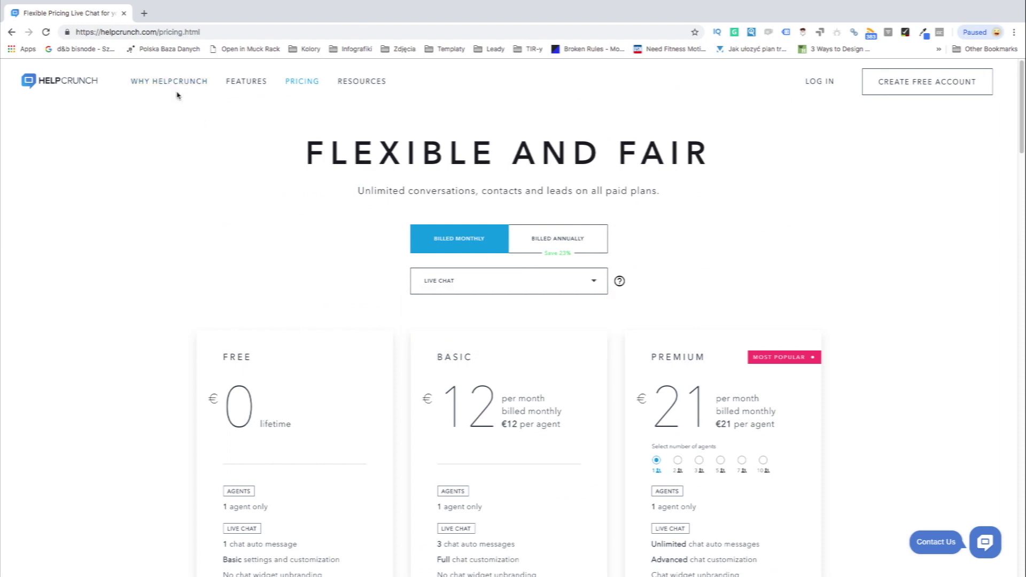
scroll(270, 203, down, 1)
scroll(270, 203, down, 1)
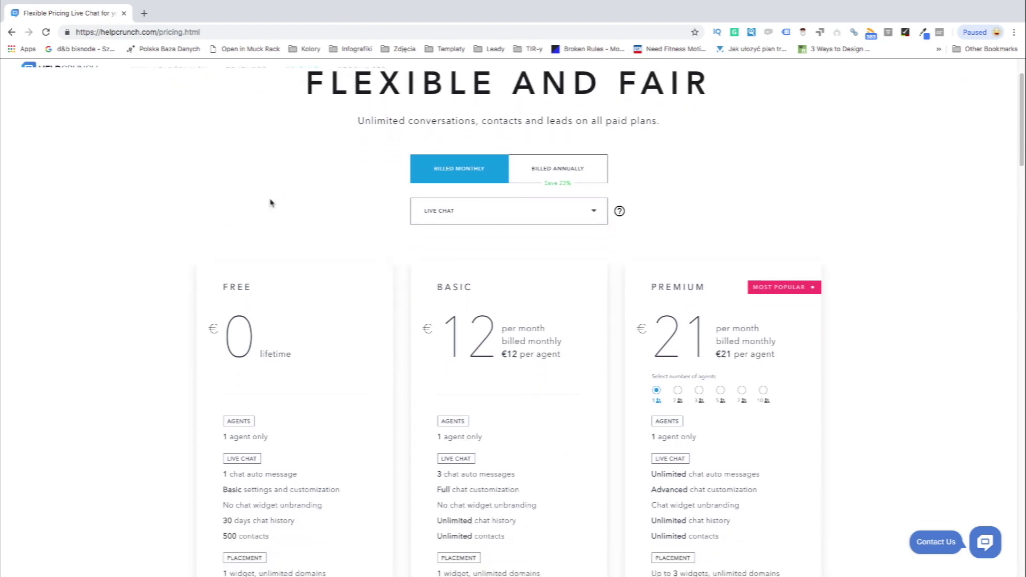
click(468, 263)
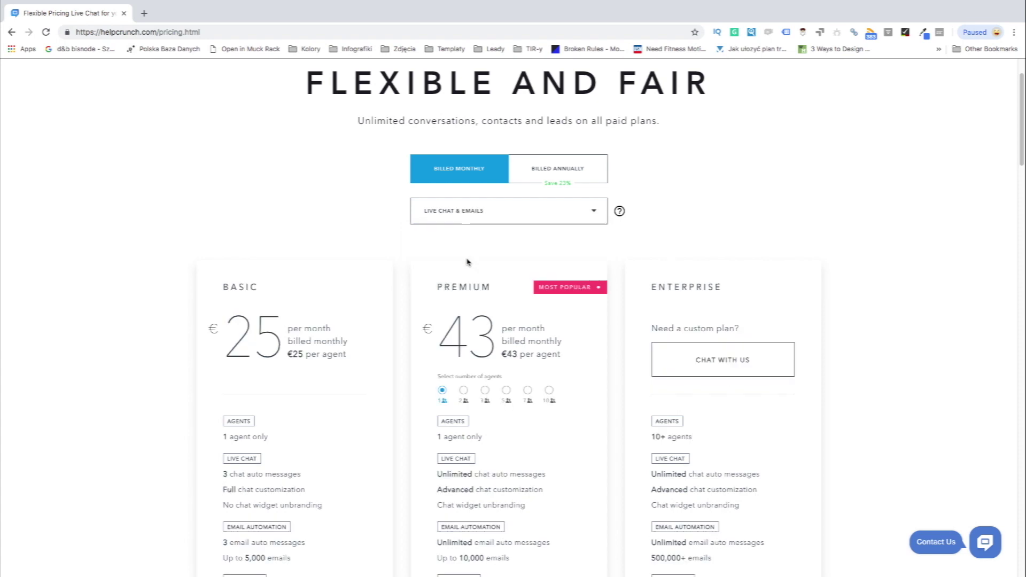
scroll(421, 251, down, 2)
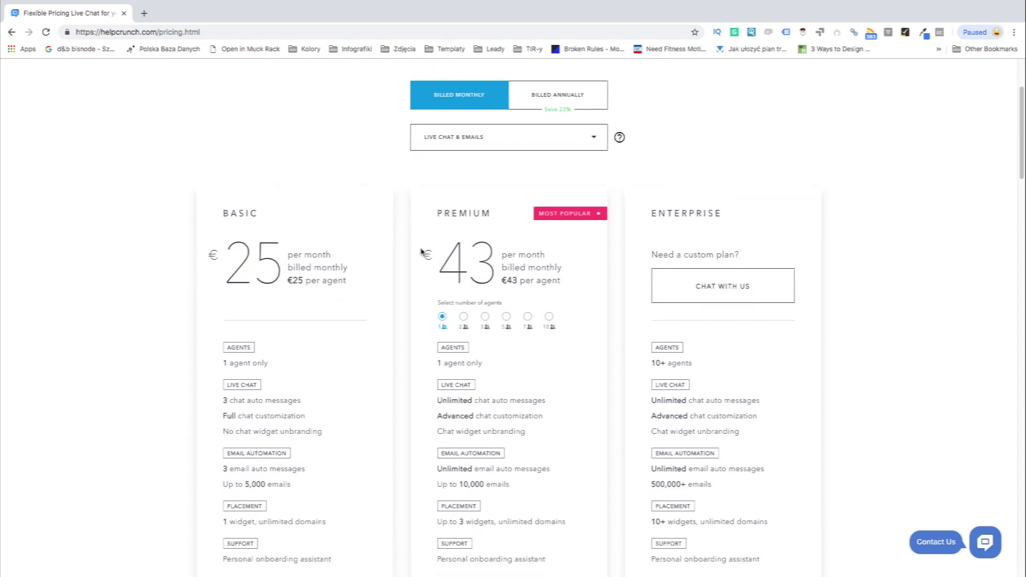
scroll(421, 252, down, 1)
scroll(421, 252, up, 3)
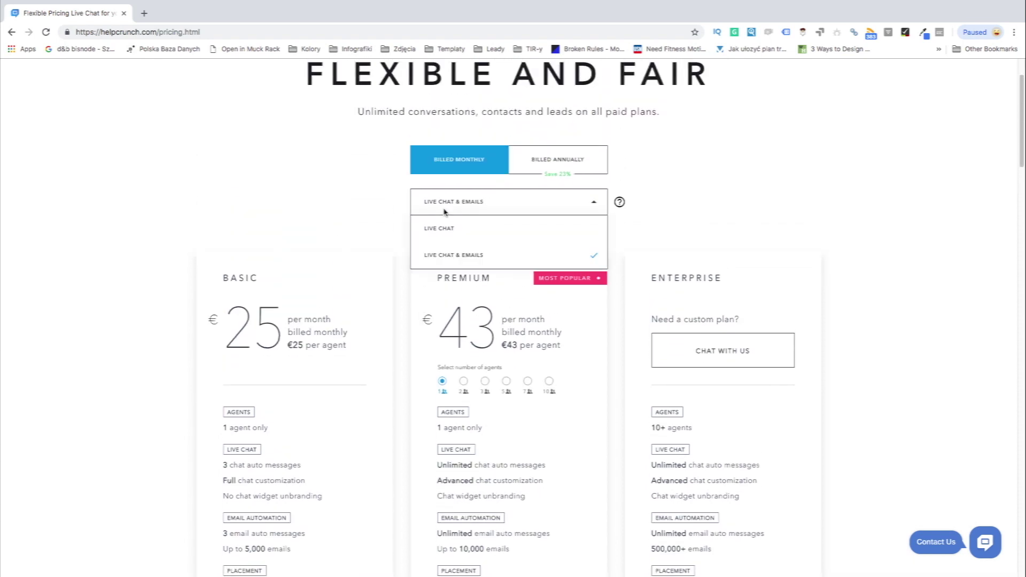
click(444, 225)
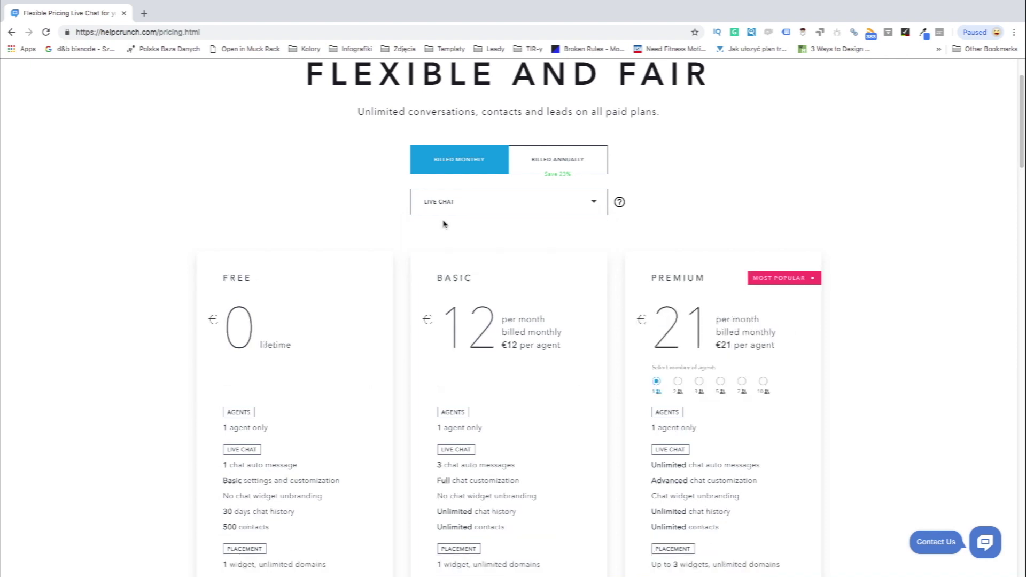
scroll(469, 232, down, 1)
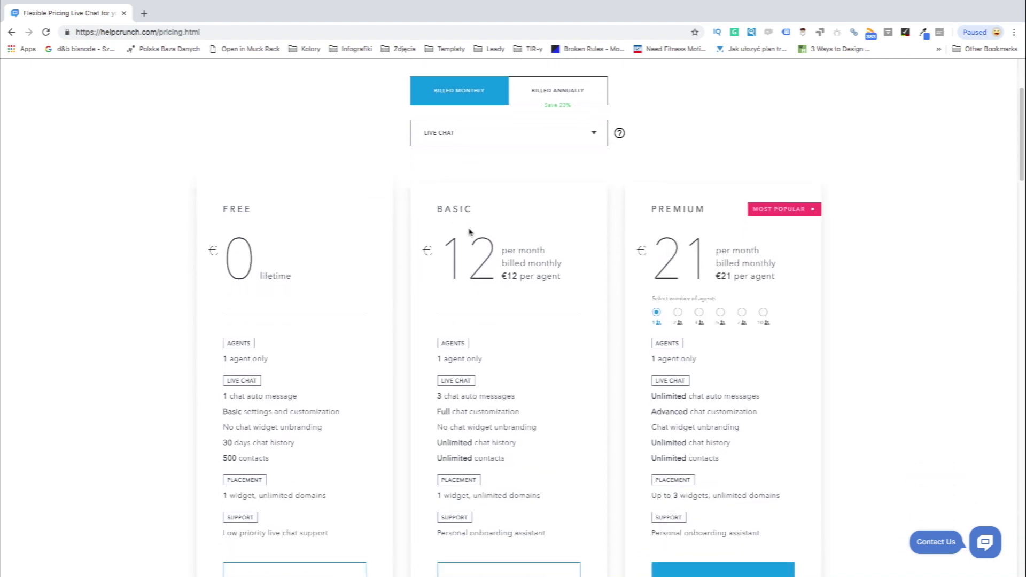
scroll(469, 230, down, 1)
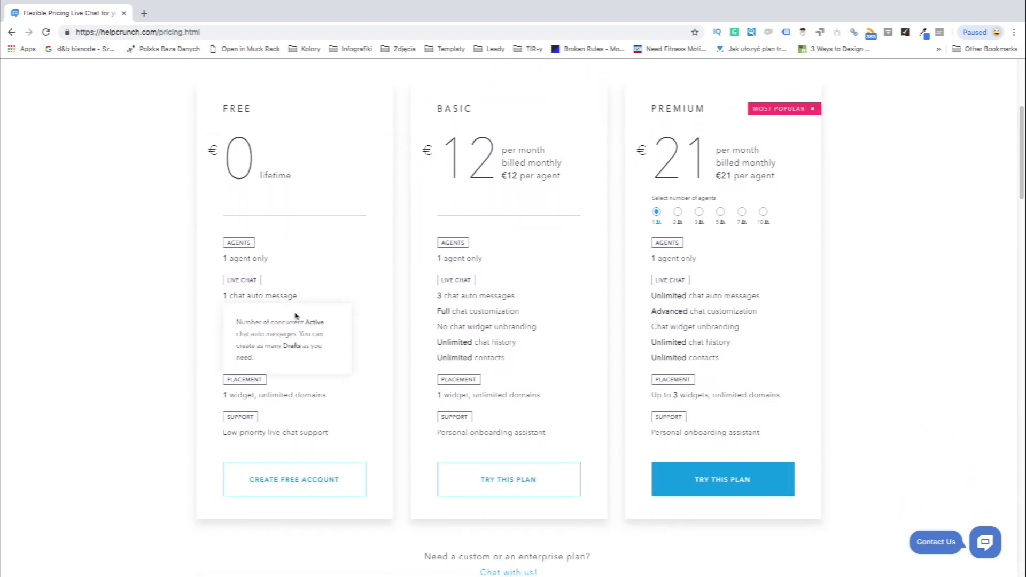
scroll(295, 315, up, 5)
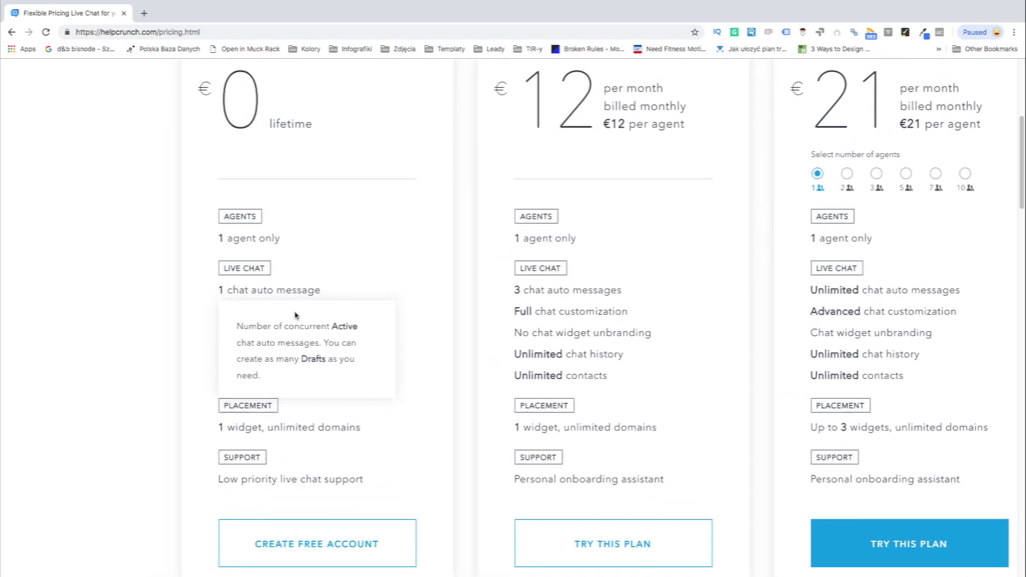
scroll(295, 315, up, 1)
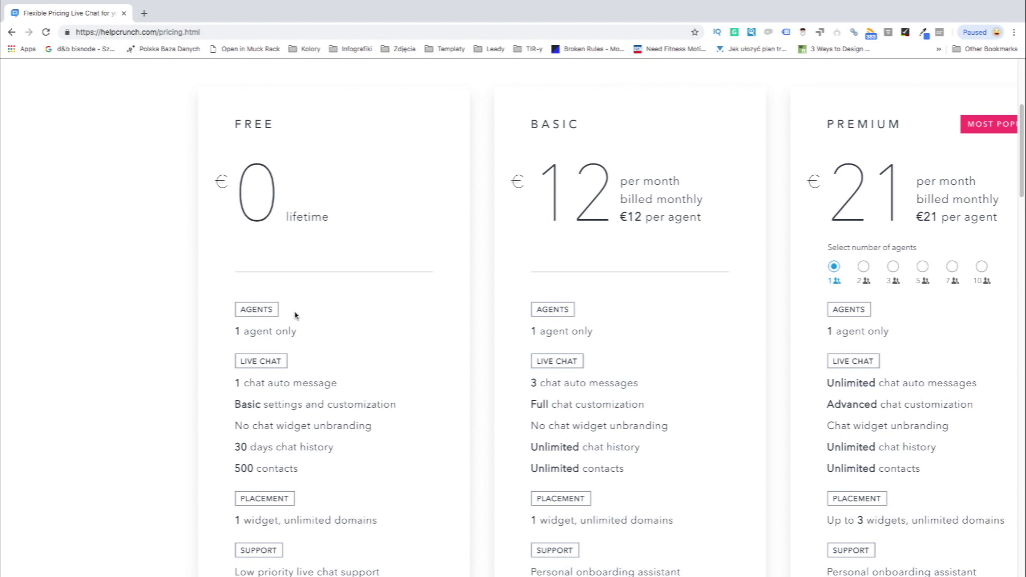
scroll(295, 314, down, 5)
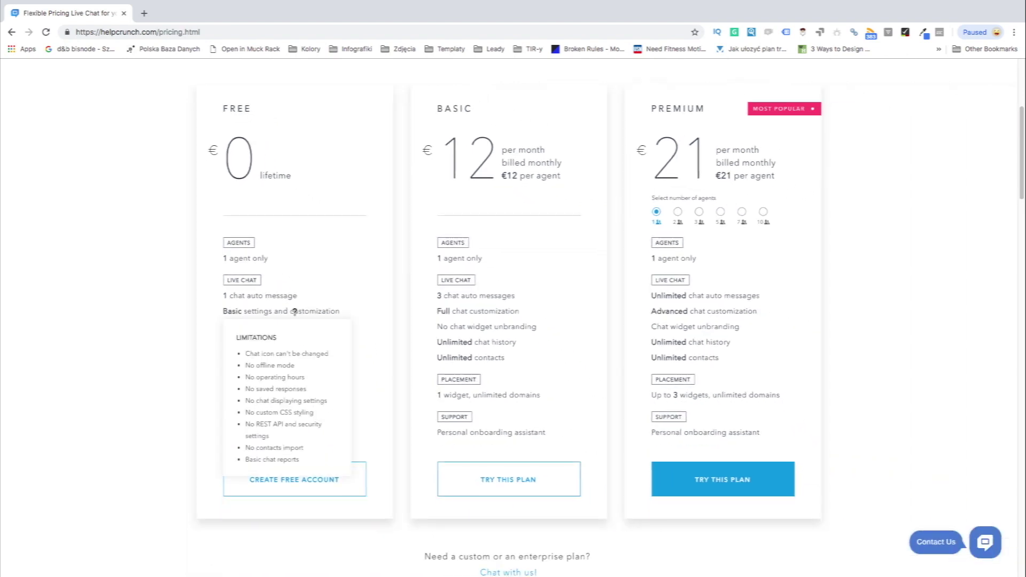
scroll(294, 314, up, 5)
scroll(324, 272, down, 1)
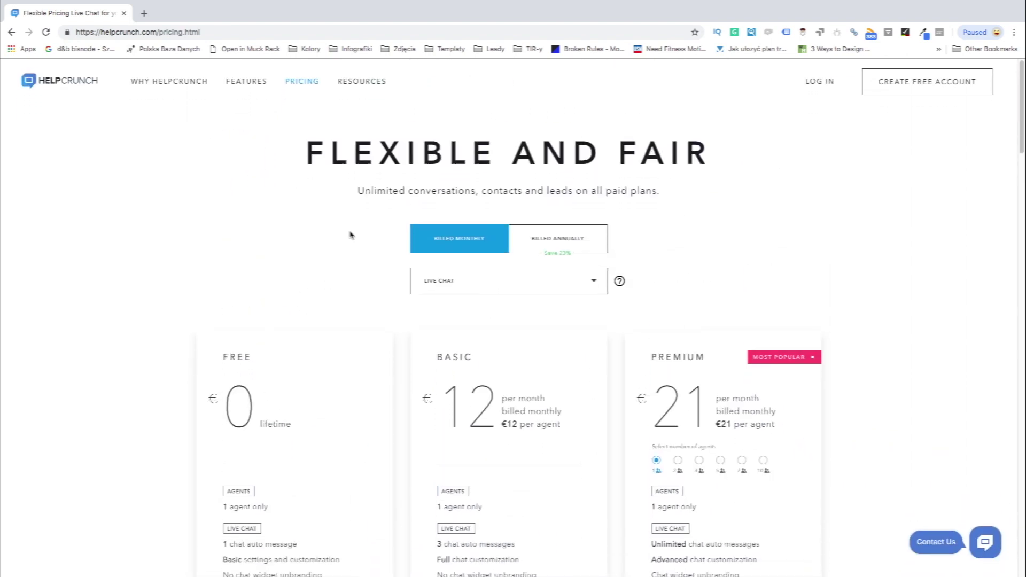